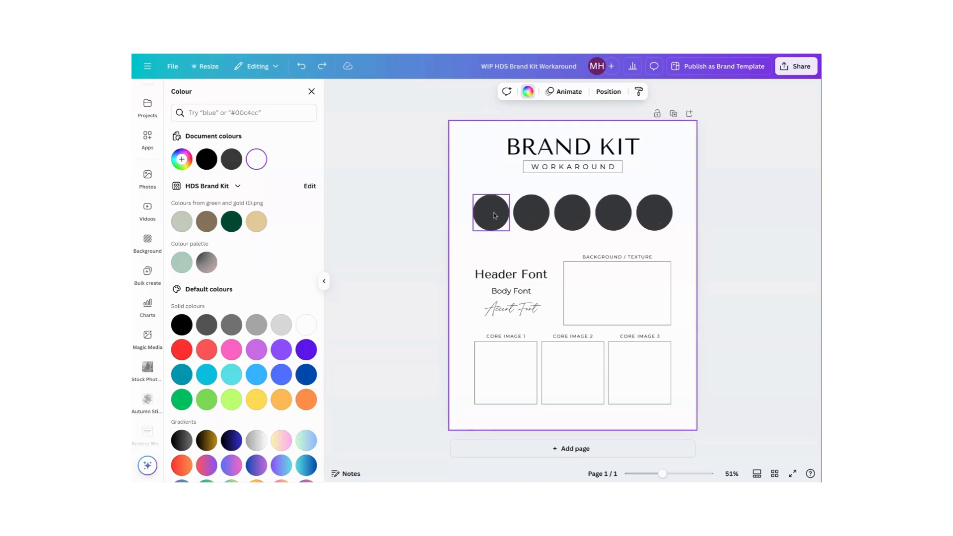
Set the first palette circle's fill to the custom colour #68767B
{"action": "left_click", "coordinate": [494, 216]}
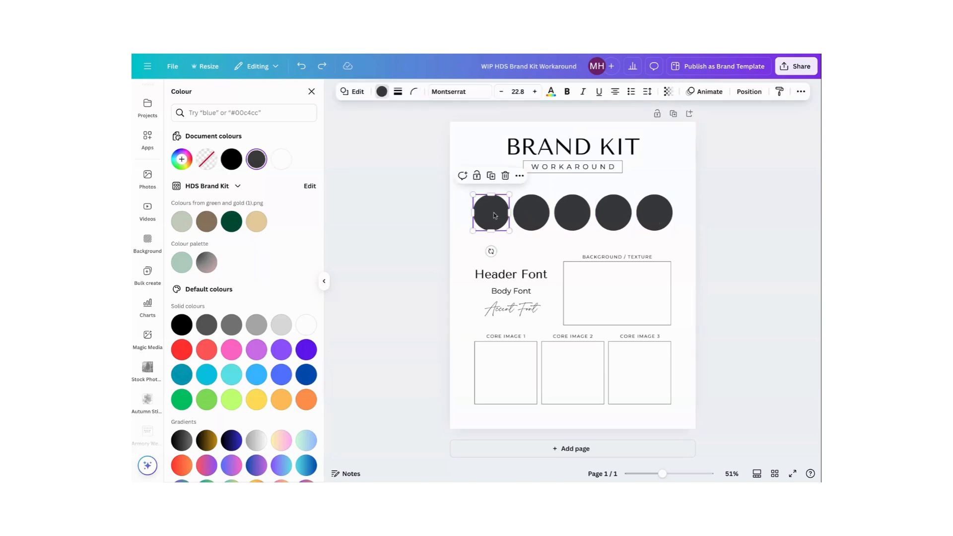
{"action": "left_click", "coordinate": [381, 92]}
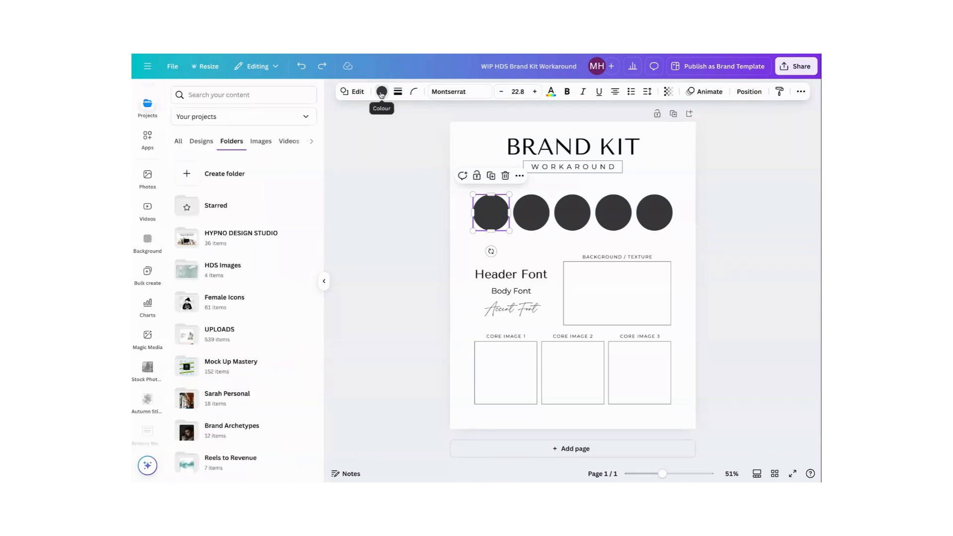
{"action": "left_click", "coordinate": [381, 92]}
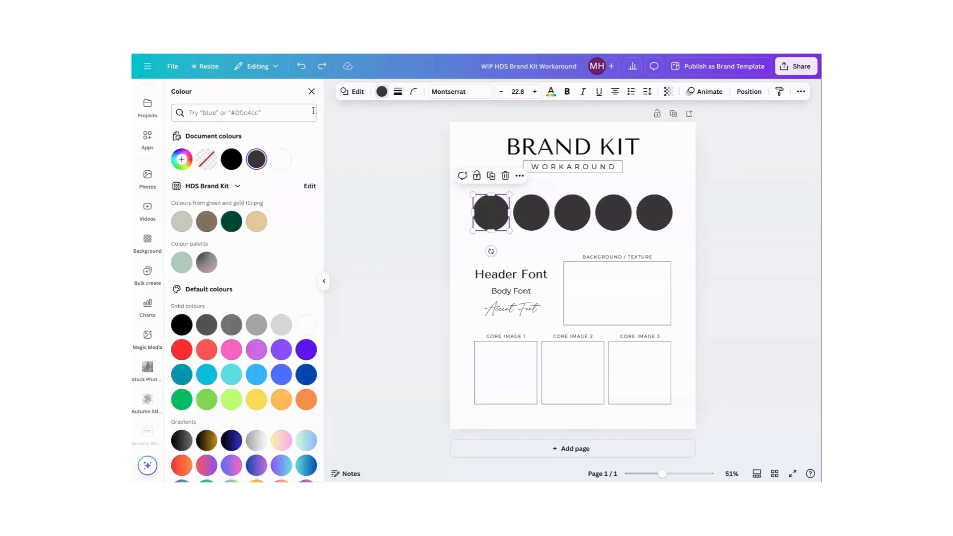
{"action": "left_click", "coordinate": [182, 160]}
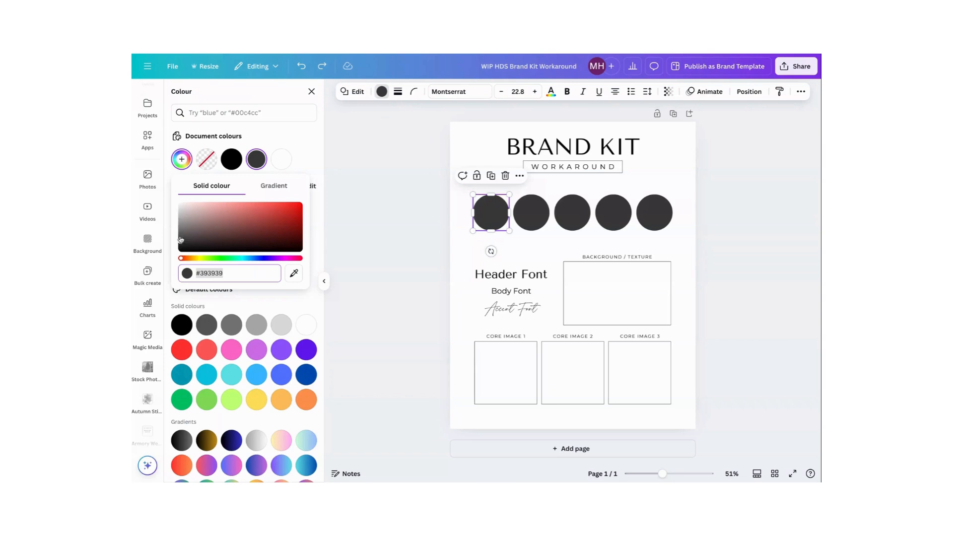
{"action": "left_click_drag", "start_coordinate": [180, 238], "coordinate": [221, 223]}
{"action": "left_click", "coordinate": [227, 271]}
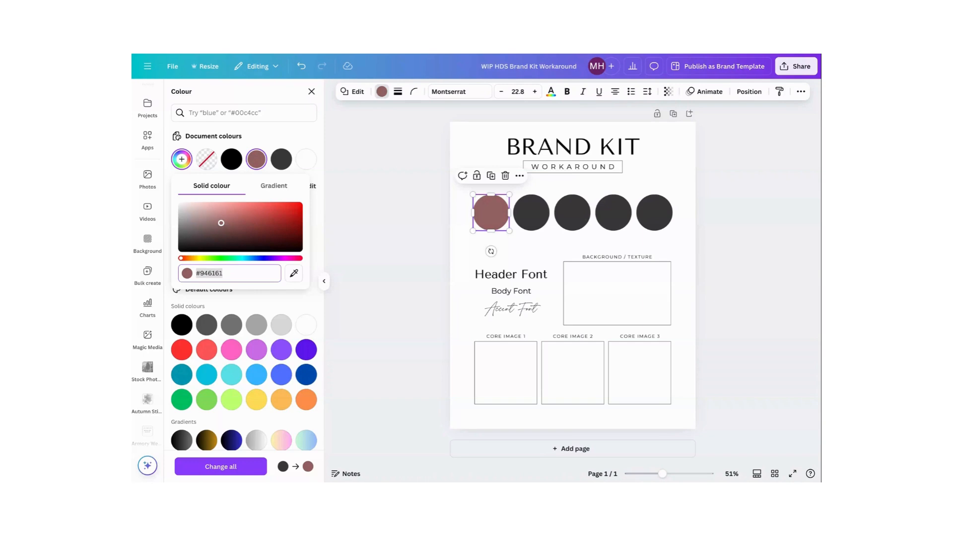
{"action": "type", "text": "#"}
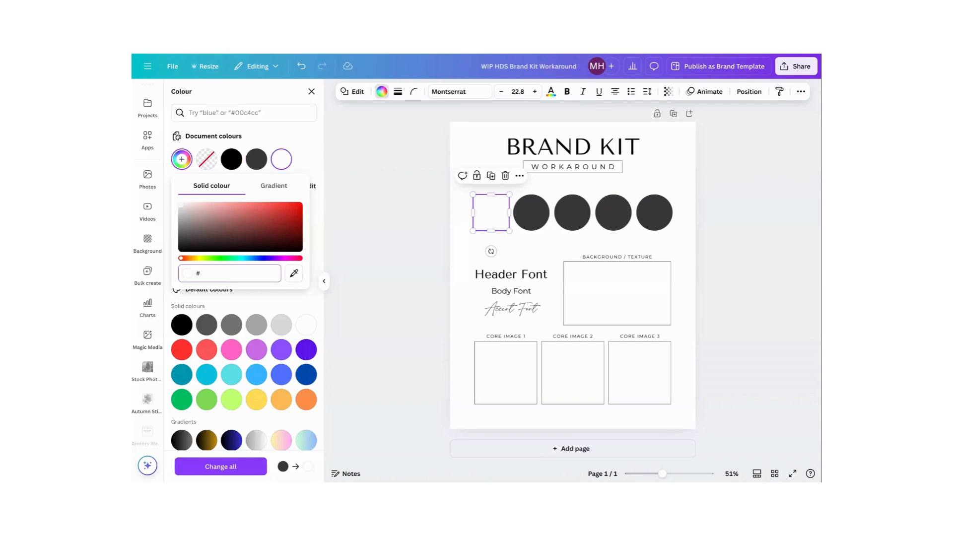
{"action": "type", "text": "68"}
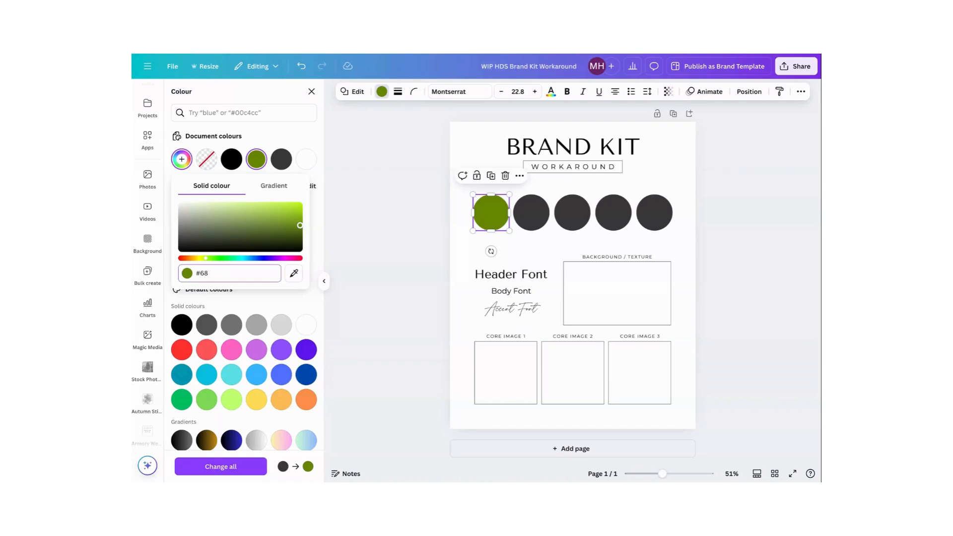
{"action": "type", "text": "767"}
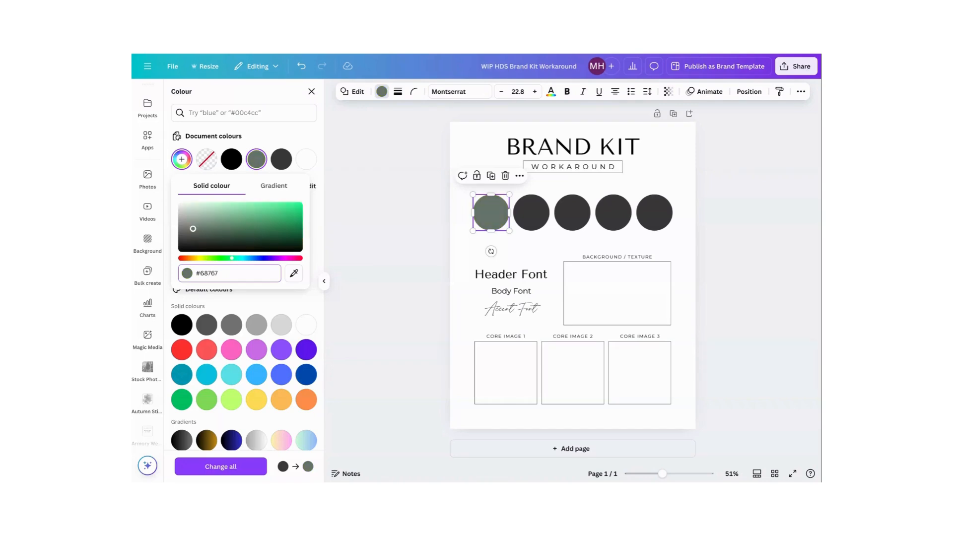
{"action": "type", "text": "B"}
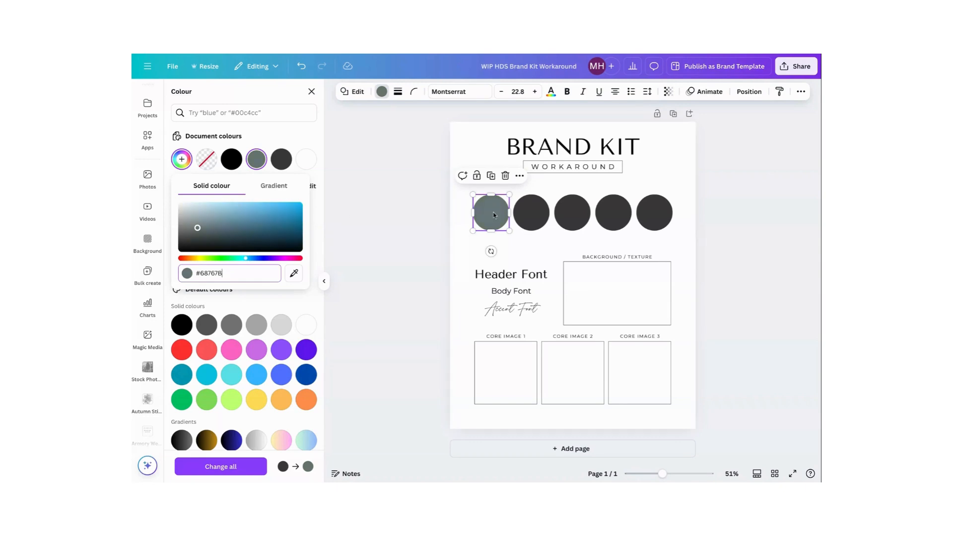
Set the second palette circle's fill to the custom colour #E4E6E1
{"action": "left_click", "coordinate": [537, 216]}
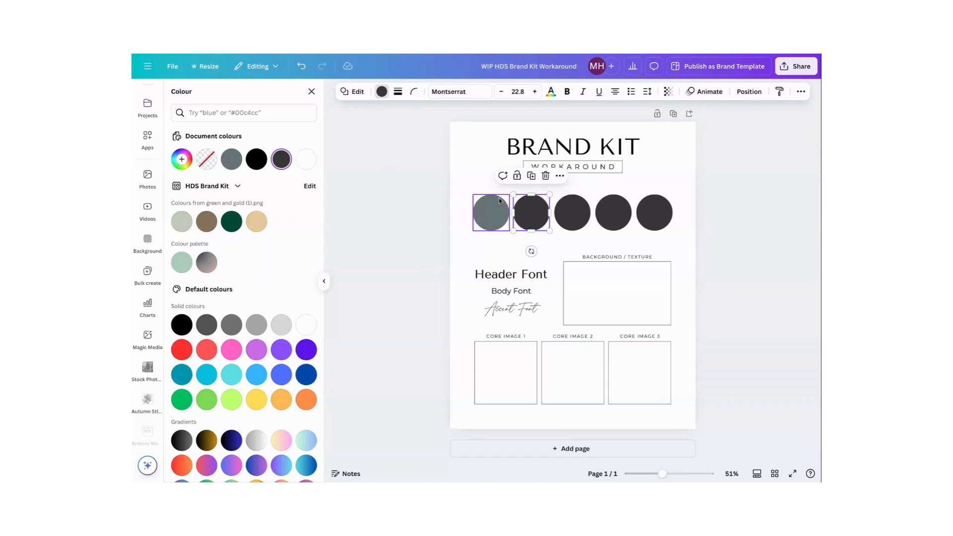
{"action": "left_click", "coordinate": [529, 204]}
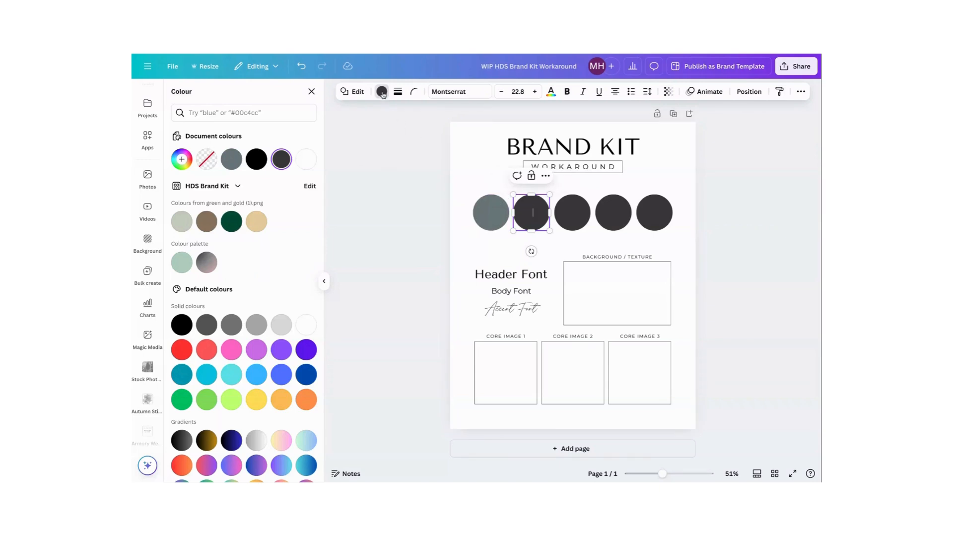
{"action": "left_click", "coordinate": [181, 159]}
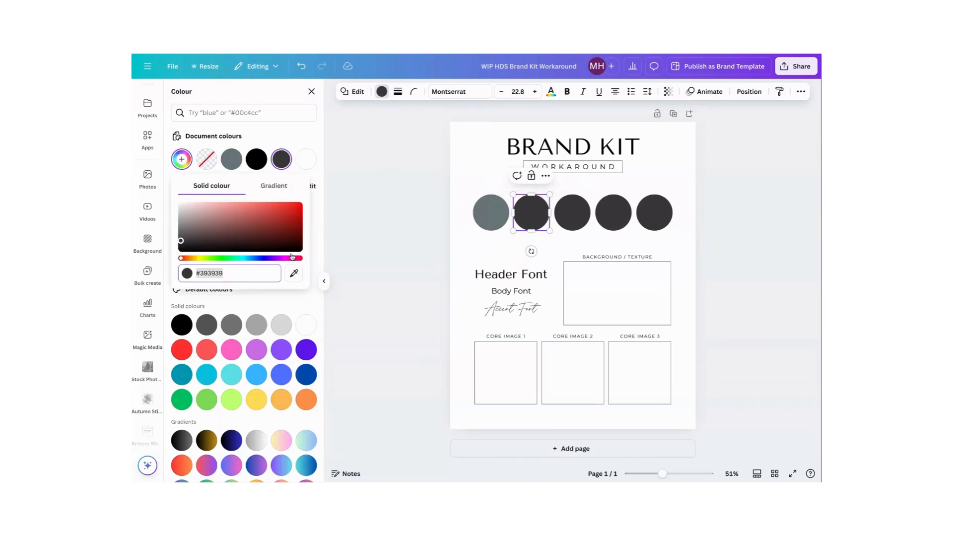
{"action": "key", "text": "BackSpace"}
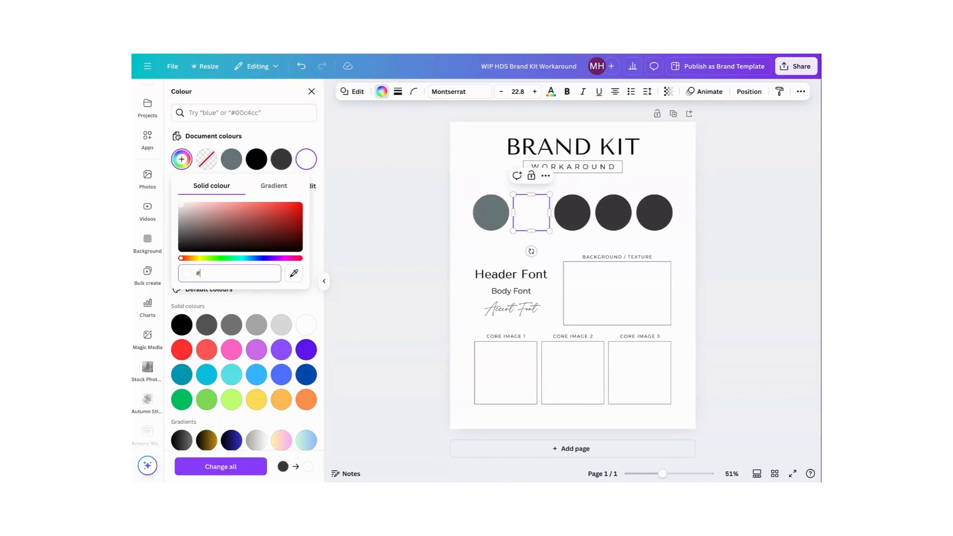
{"action": "type", "text": "E4E6"}
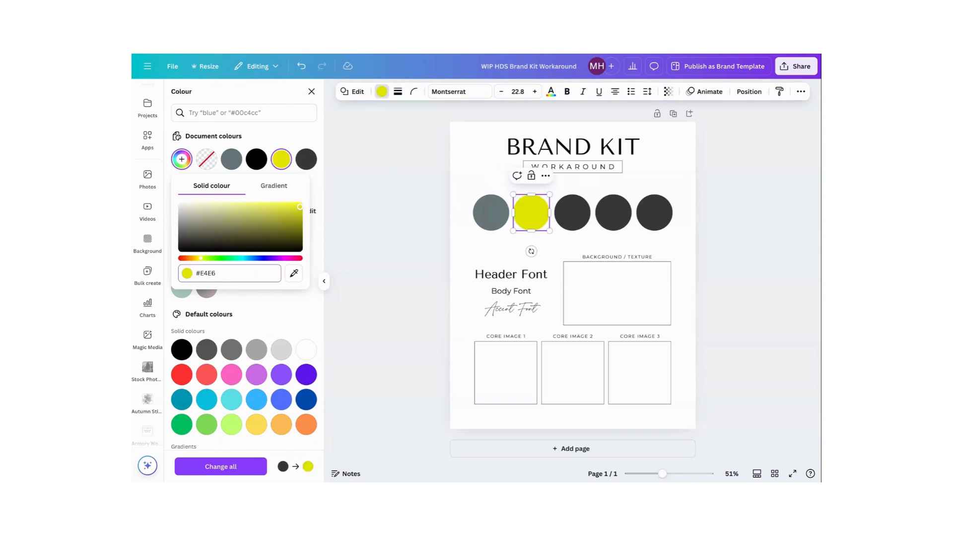
{"action": "type", "text": "E1"}
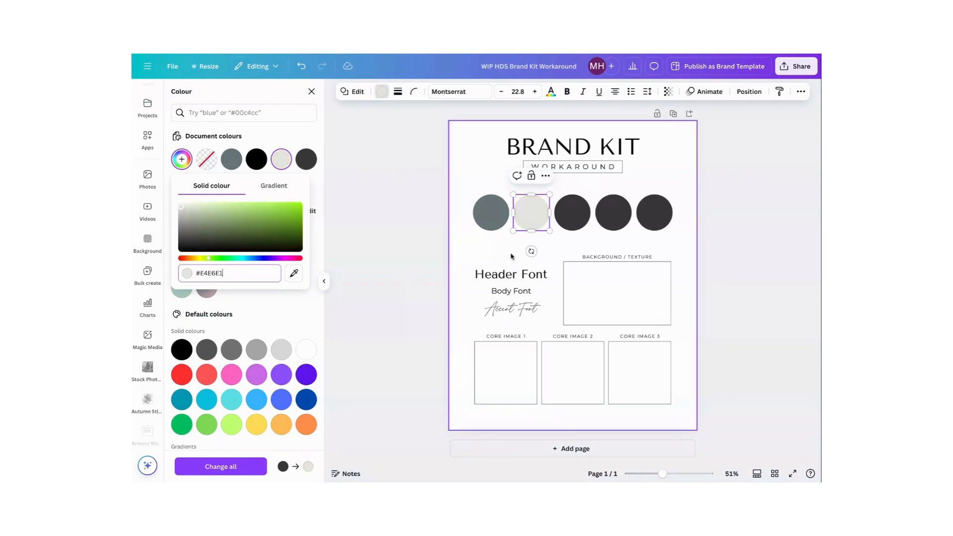
Recolour the third, fourth and fifth circles with the HDS Brand Kit's gold, pale sage and mint green colours respectively
{"action": "left_click", "coordinate": [573, 213]}
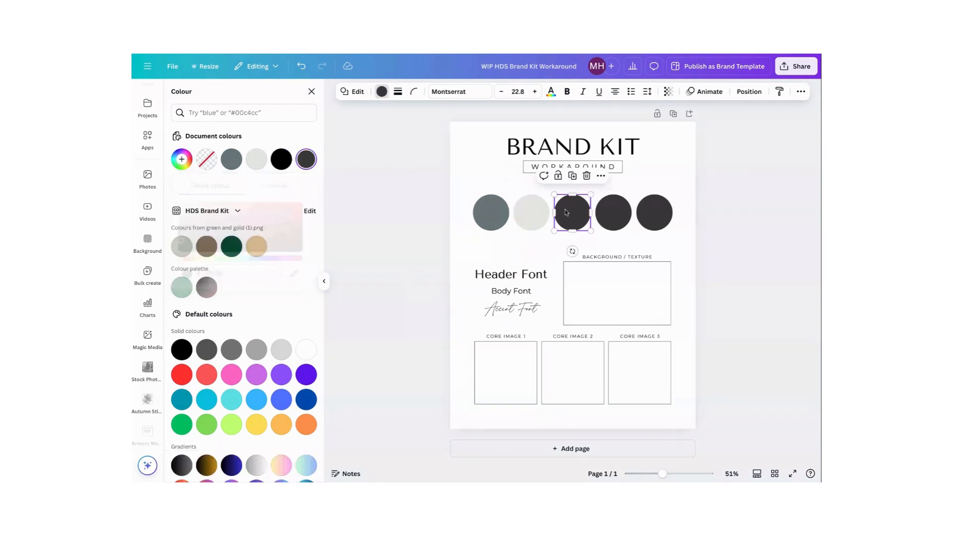
{"action": "left_click", "coordinate": [256, 246]}
{"action": "left_click", "coordinate": [611, 205]}
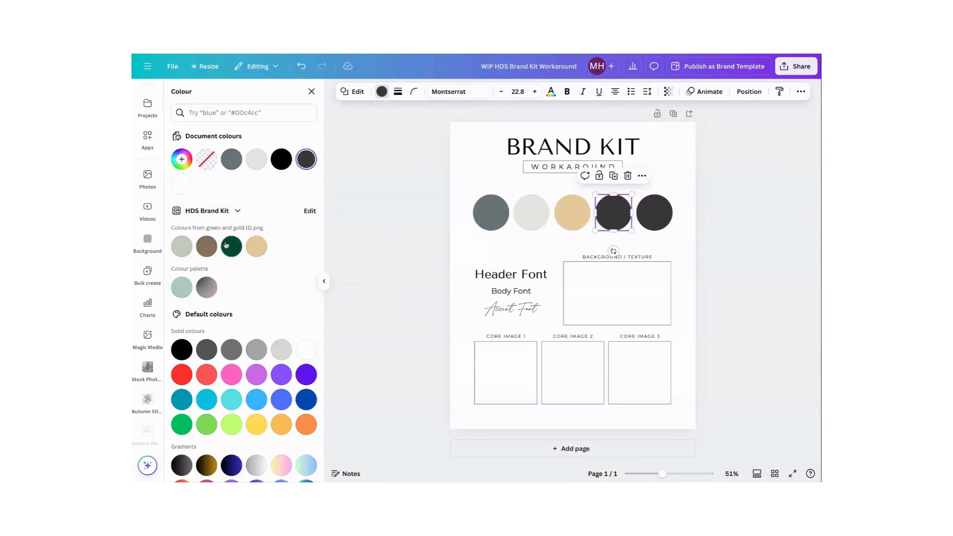
{"action": "left_click", "coordinate": [182, 247]}
{"action": "left_click", "coordinate": [639, 223]}
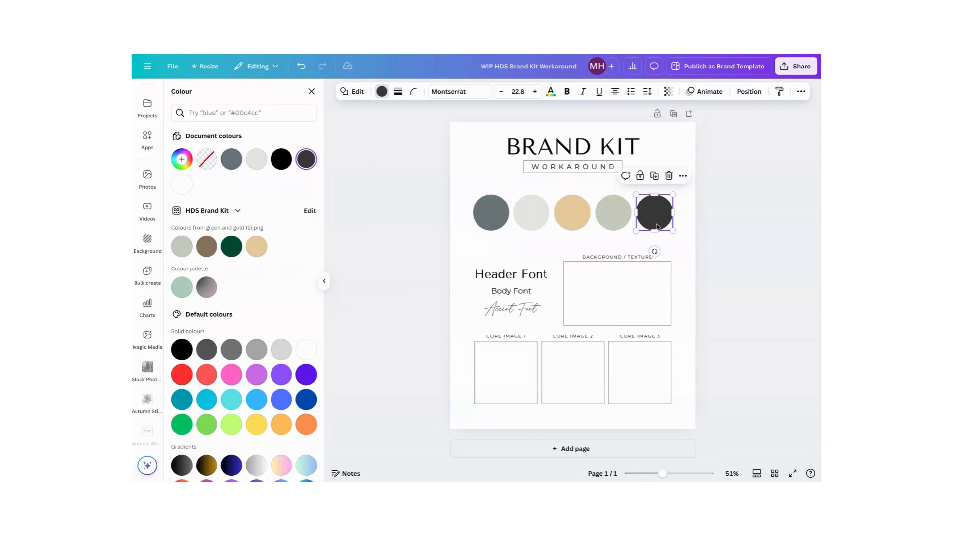
{"action": "left_click", "coordinate": [179, 288]}
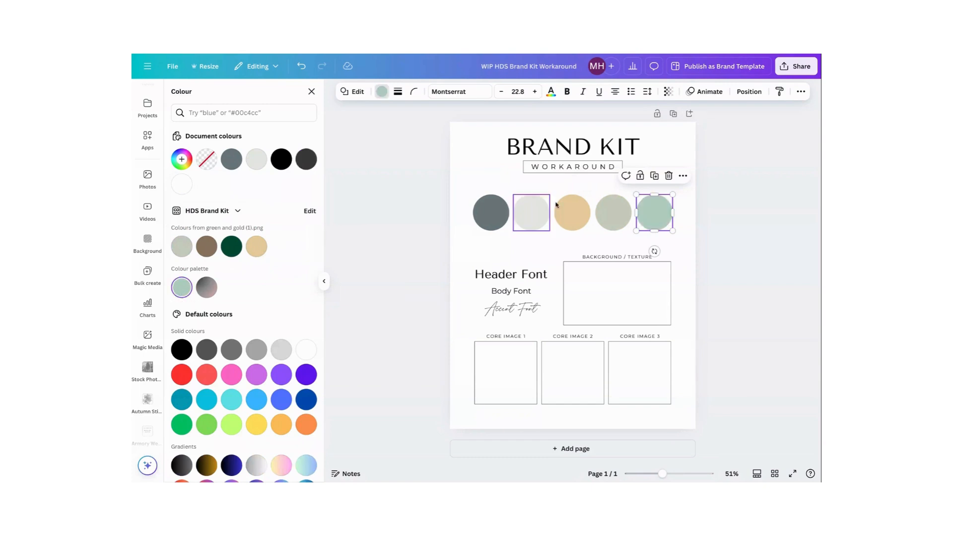
{"action": "left_click", "coordinate": [494, 169]}
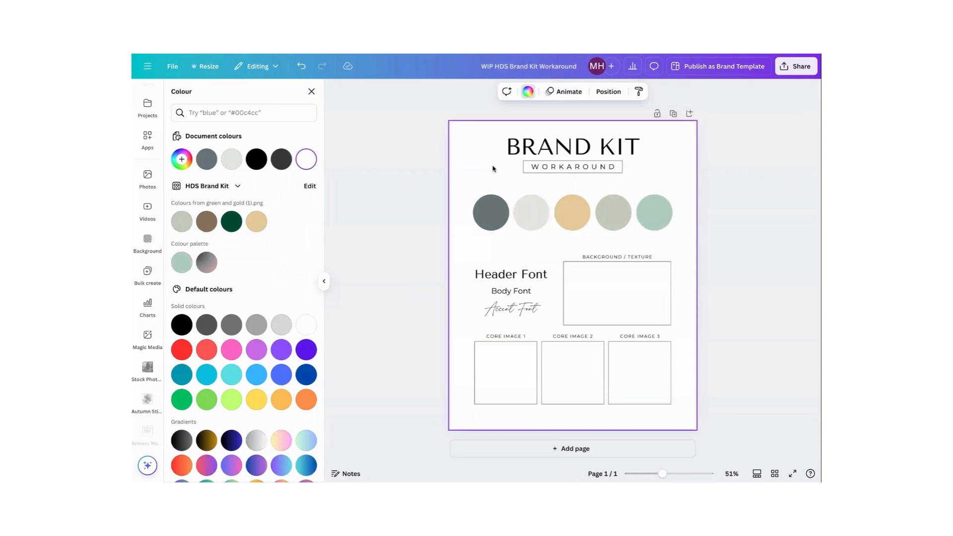
{"action": "left_click", "coordinate": [495, 209]}
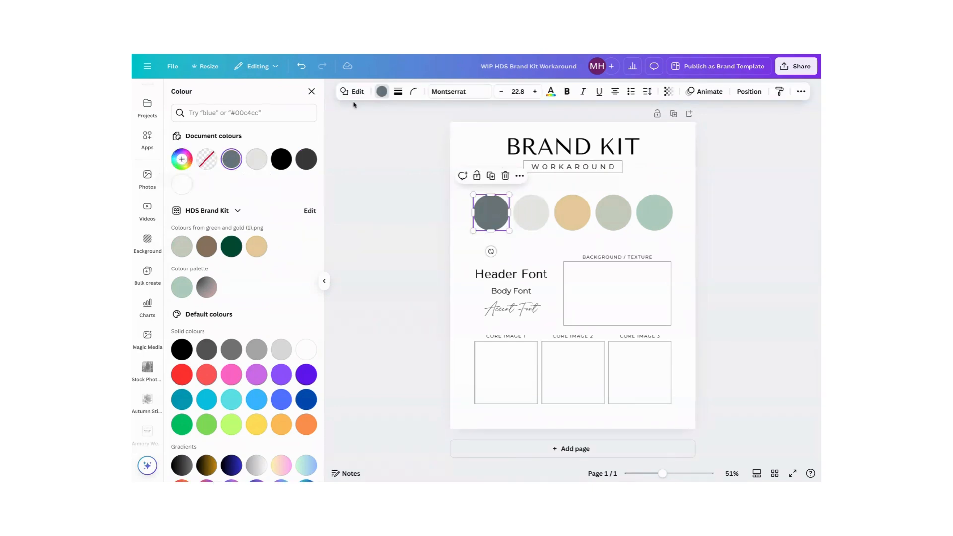
{"action": "scroll", "coordinate": [274, 236], "scroll_direction": "down", "scroll_amount": 1}
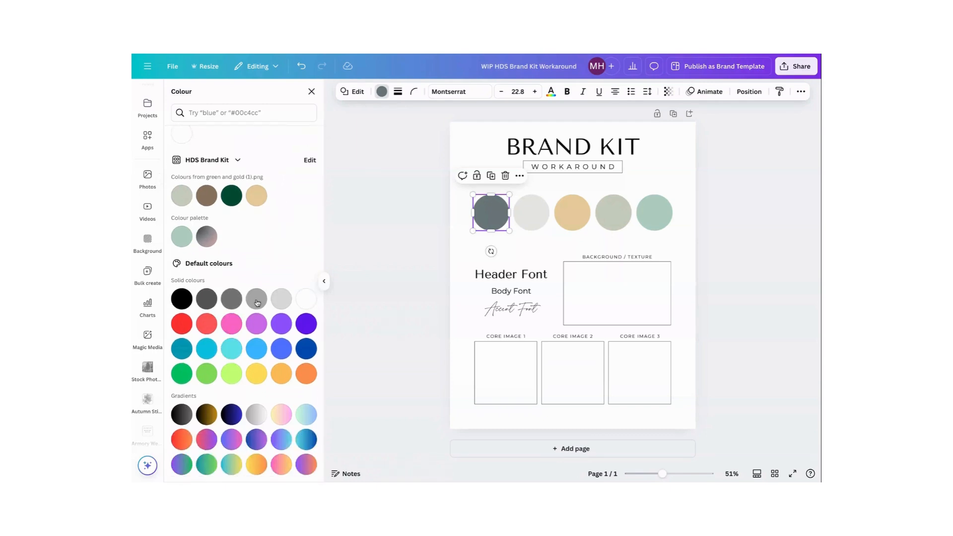
{"action": "scroll", "coordinate": [224, 233], "scroll_direction": "up", "scroll_amount": 1}
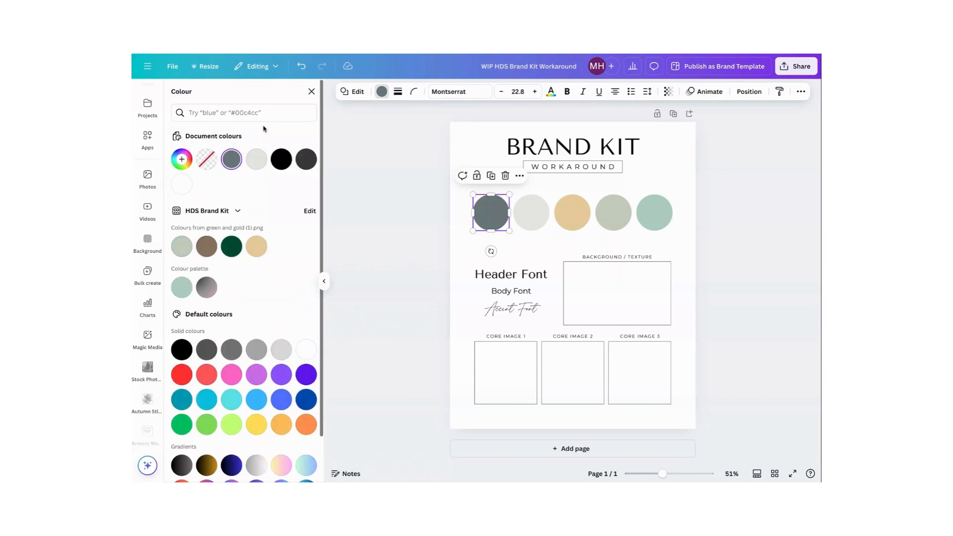
{"action": "left_click", "coordinate": [182, 159]}
{"action": "key", "text": "super+c"}
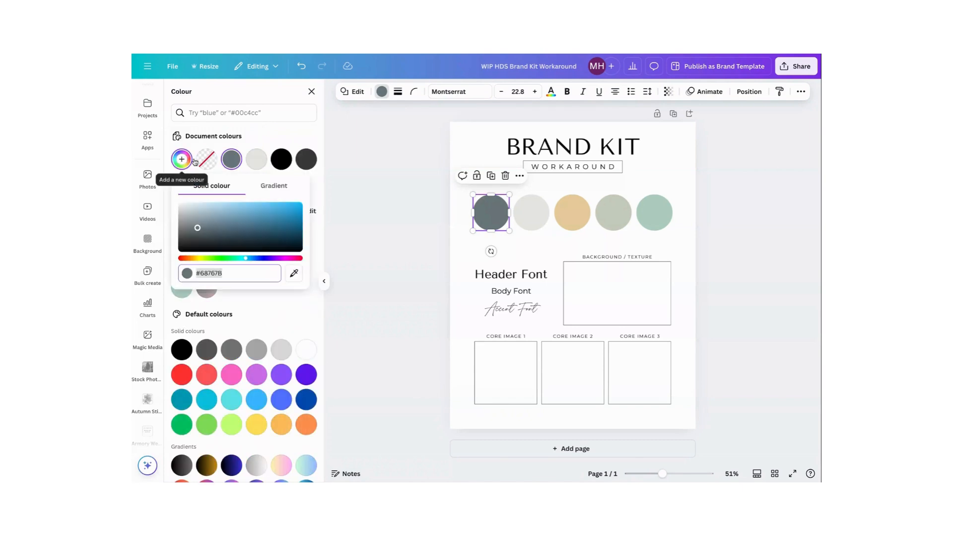
{"action": "left_click", "coordinate": [294, 274]}
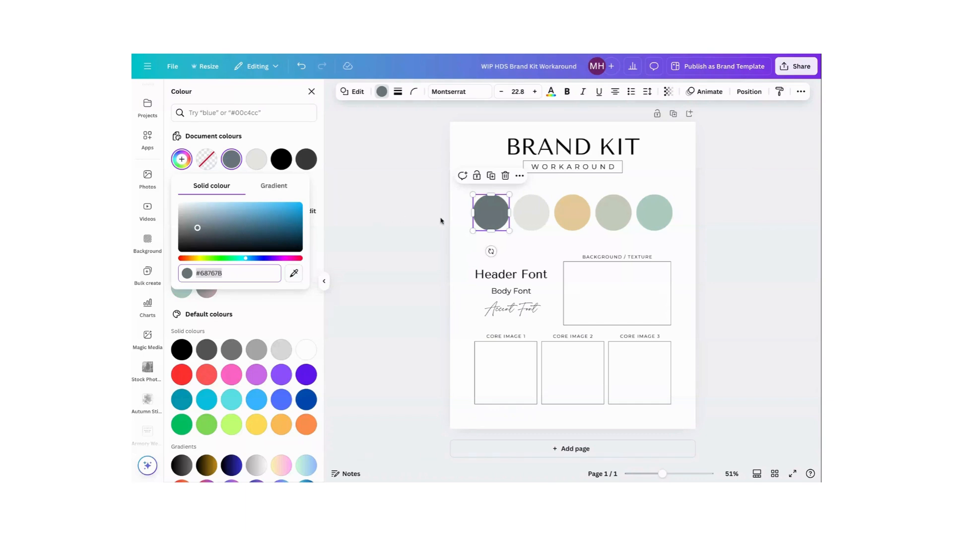
{"action": "key", "text": "super+v"}
{"action": "key", "text": "Return"}
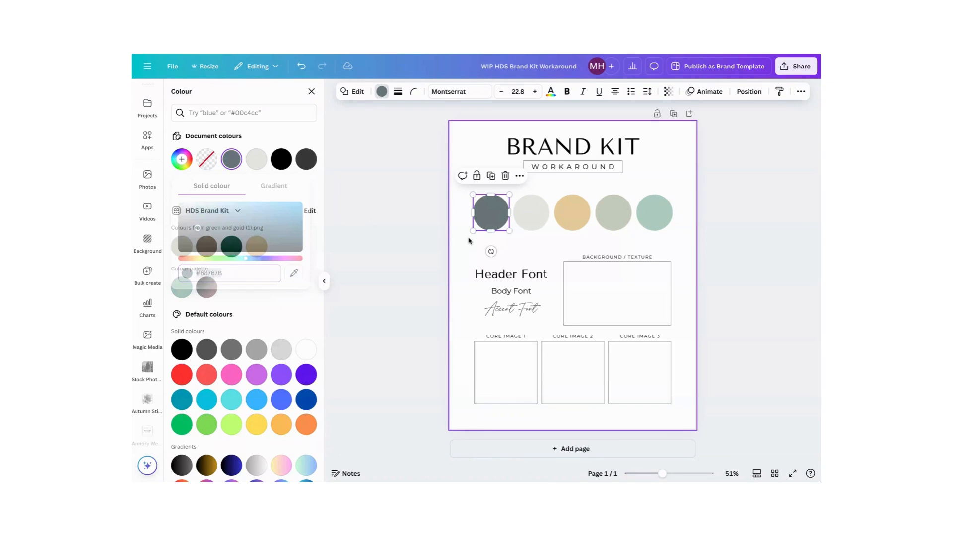
Add a narrow text label reading #333333 directly beneath the first palette circle
{"action": "key", "text": "t"}
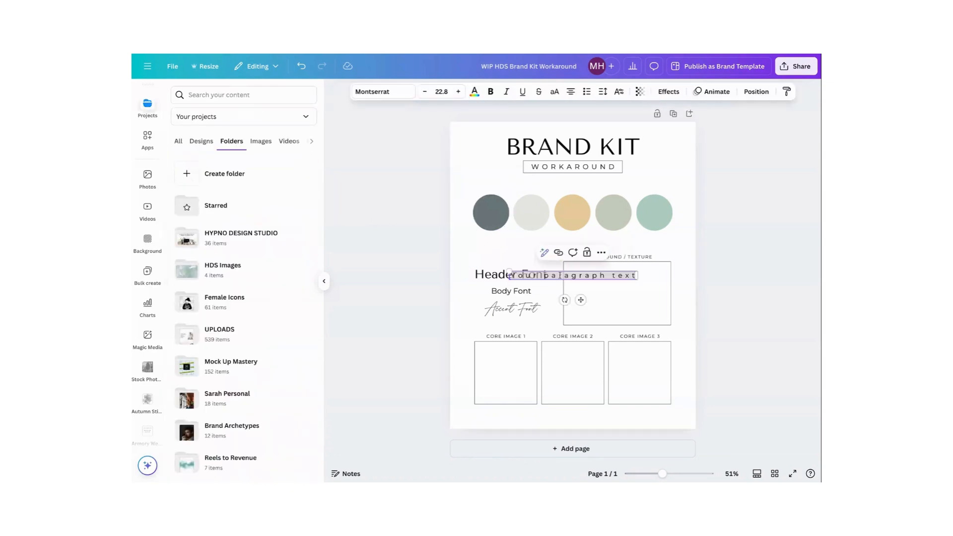
{"action": "left_click_drag", "start_coordinate": [638, 276], "coordinate": [561, 281]}
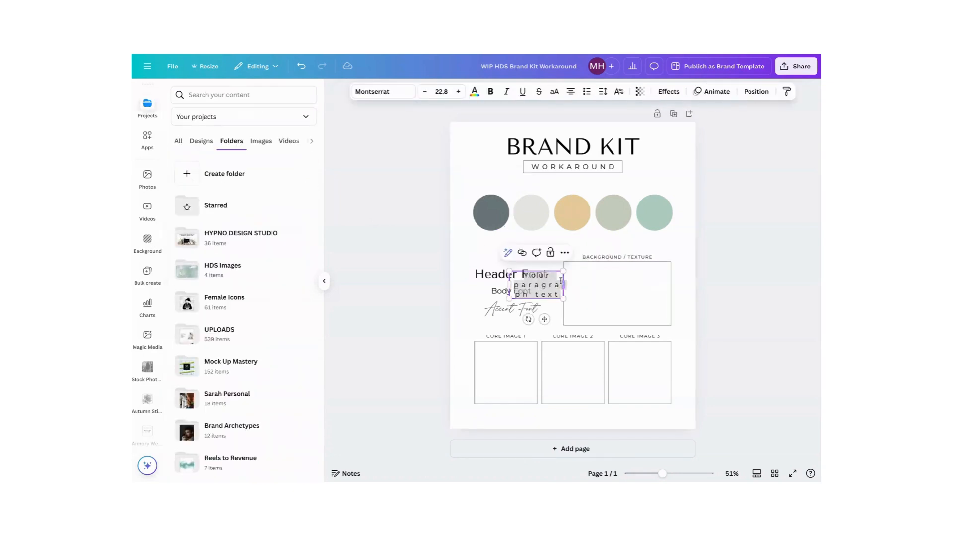
{"action": "left_click_drag", "start_coordinate": [545, 319], "coordinate": [499, 273]}
{"action": "left_click_drag", "start_coordinate": [477, 229], "coordinate": [498, 265]}
{"action": "key", "text": "BackSpace"}
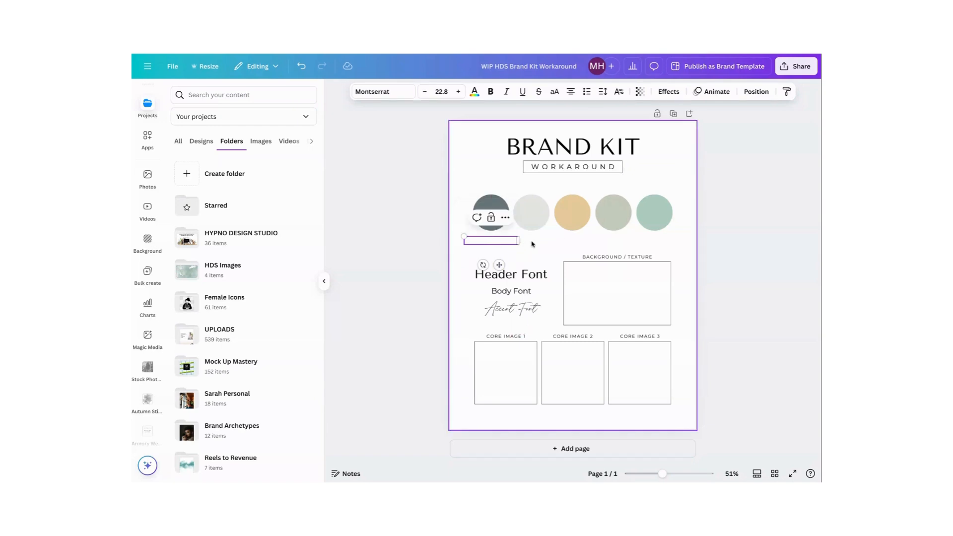
{"action": "type", "text": "#"}
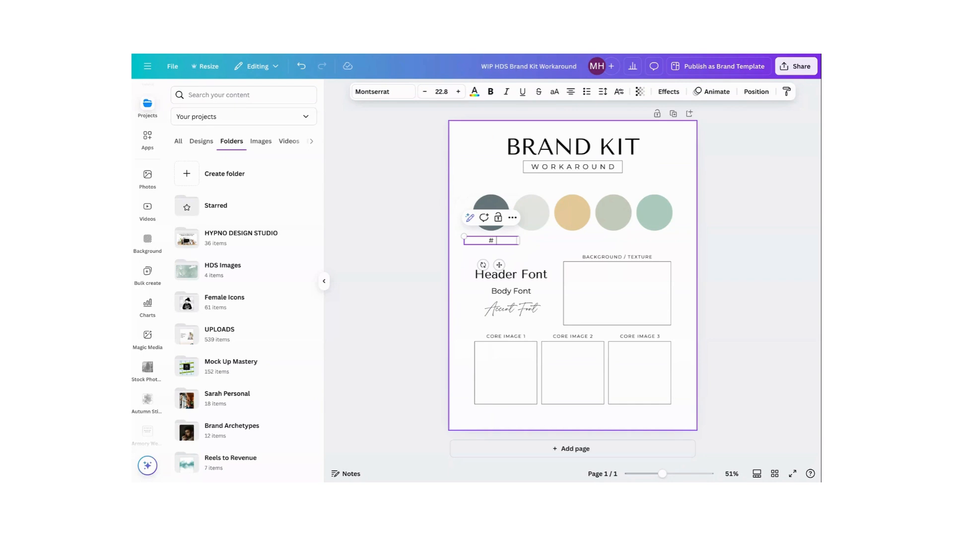
{"action": "type", "text": "333333"}
{"action": "left_click", "coordinate": [531, 246]}
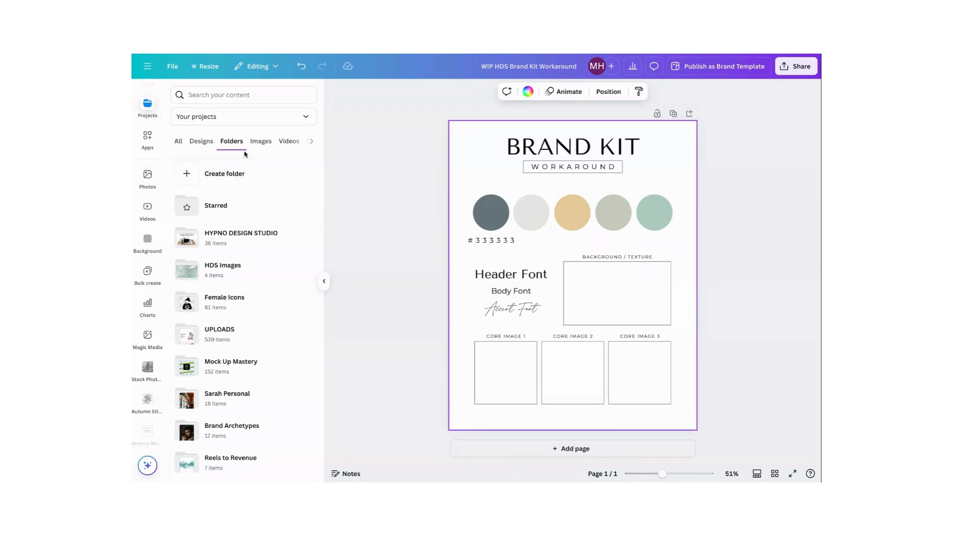
Insert the green and gold watercolour image from the HDS Images folder, scaled down to fit inside the Background / Texture box
{"action": "left_click", "coordinate": [233, 268]}
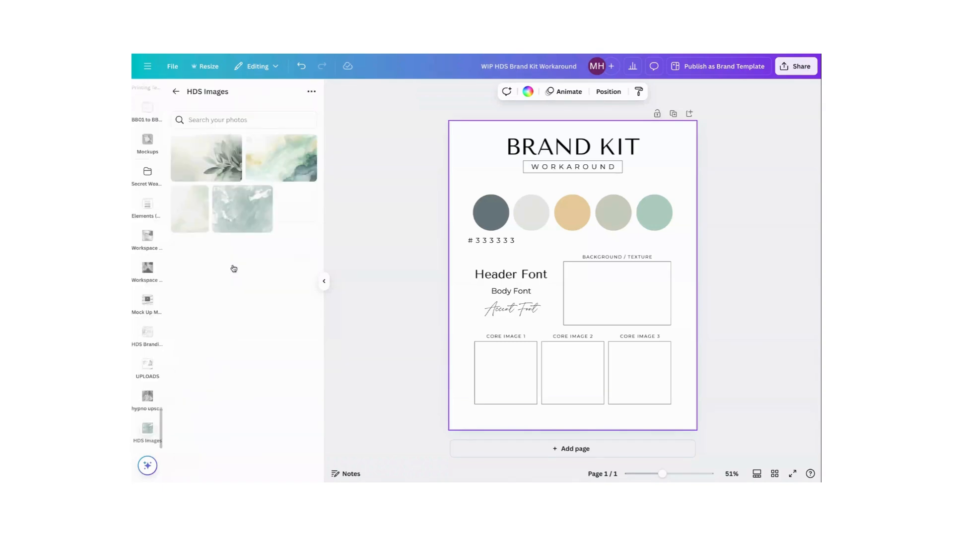
{"action": "left_click", "coordinate": [253, 151]}
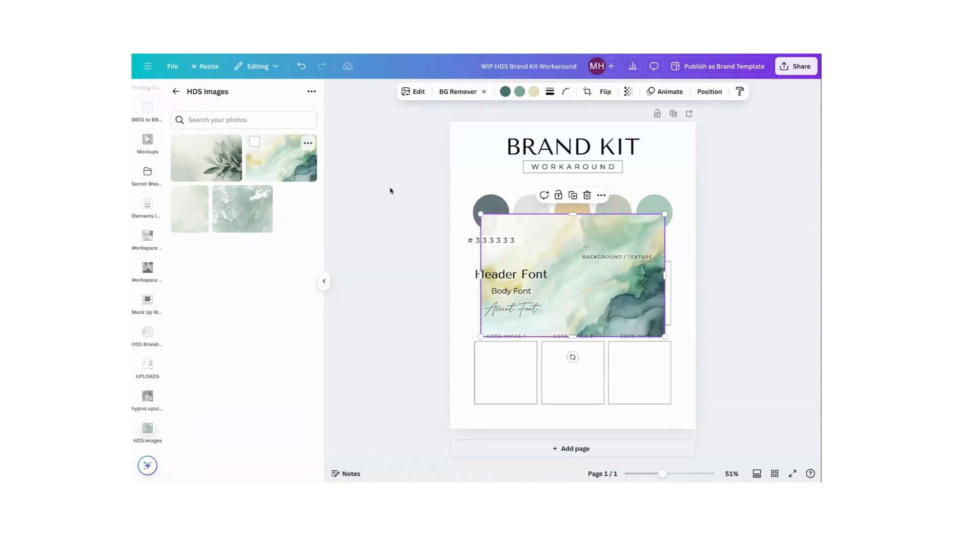
{"action": "left_click_drag", "start_coordinate": [480, 214], "coordinate": [560, 313]}
{"action": "left_click_drag", "start_coordinate": [626, 315], "coordinate": [625, 298]}
{"action": "left_click", "coordinate": [468, 267]}
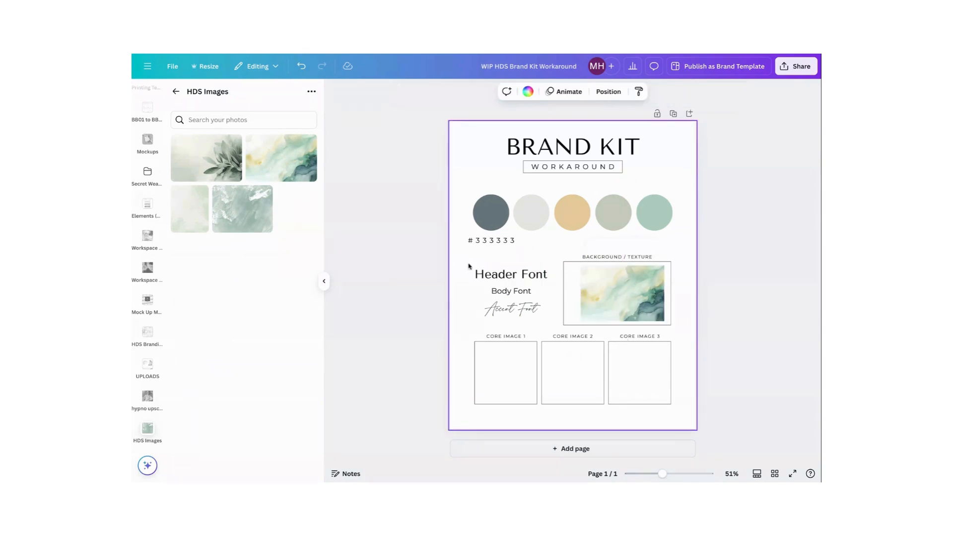
Fill Core Image boxes 1 to 3 with the scaled-down leaf photo, sage brushstroke texture and pale green watercolour from the HDS Images folder
{"action": "left_click", "coordinate": [218, 159]}
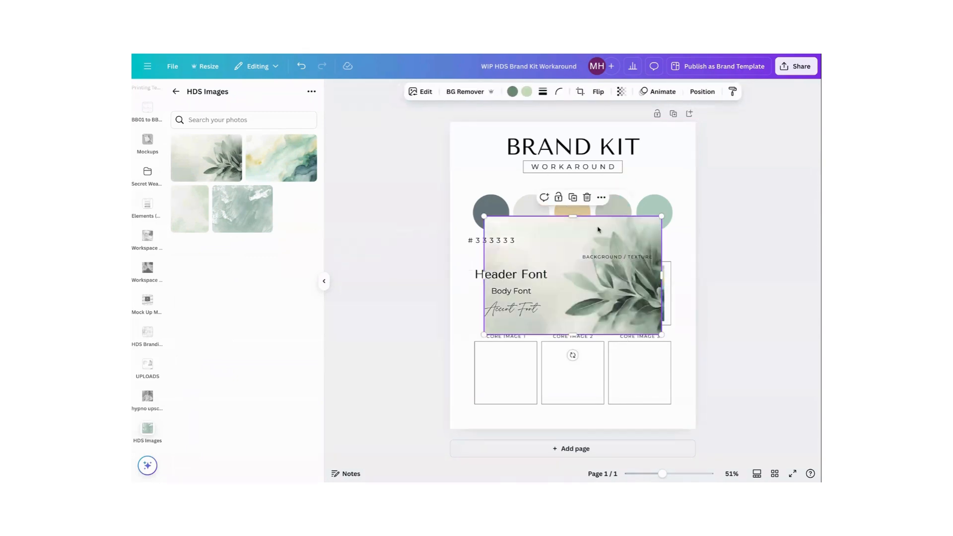
{"action": "left_click_drag", "start_coordinate": [662, 216], "coordinate": [517, 381]}
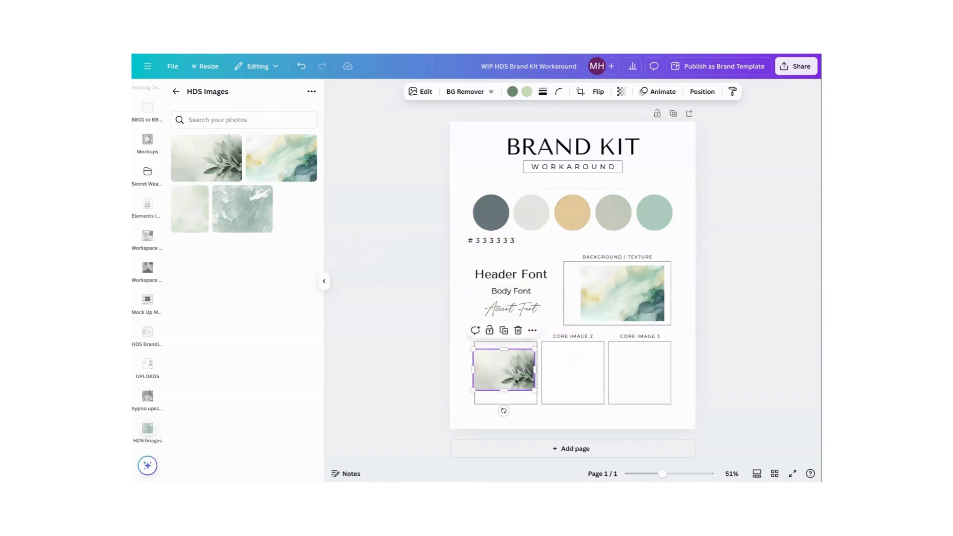
{"action": "left_click", "coordinate": [258, 219]}
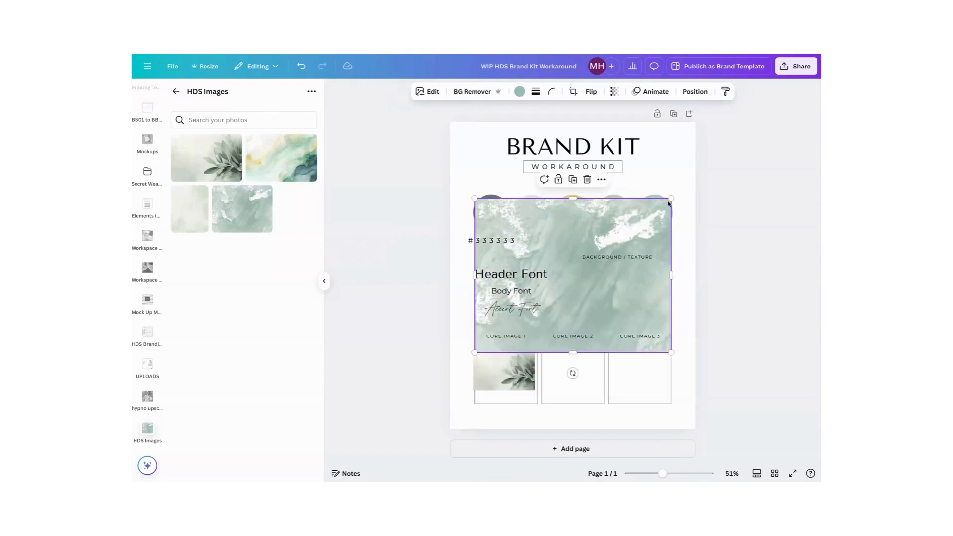
{"action": "left_click_drag", "start_coordinate": [672, 198], "coordinate": [523, 314]}
{"action": "left_click_drag", "start_coordinate": [489, 349], "coordinate": [564, 387]}
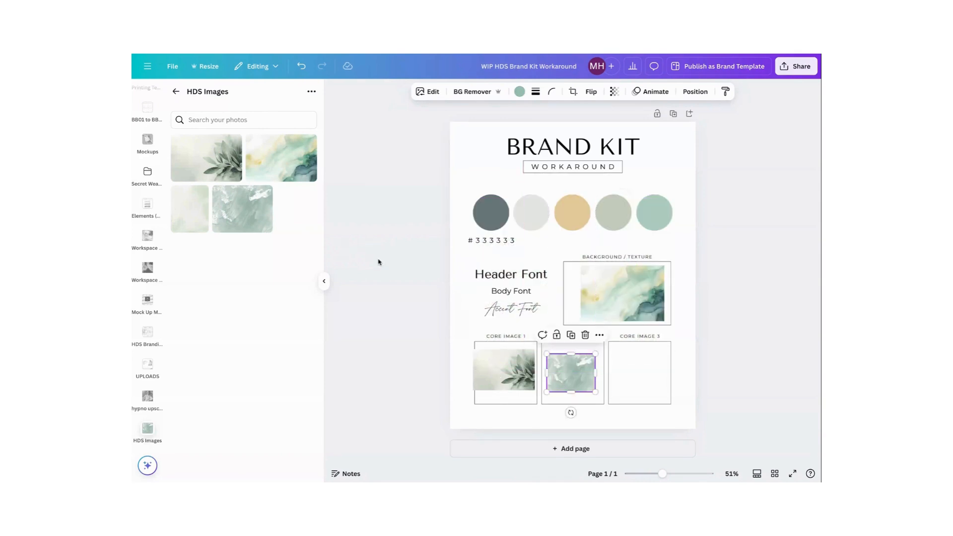
{"action": "left_click", "coordinate": [190, 211]}
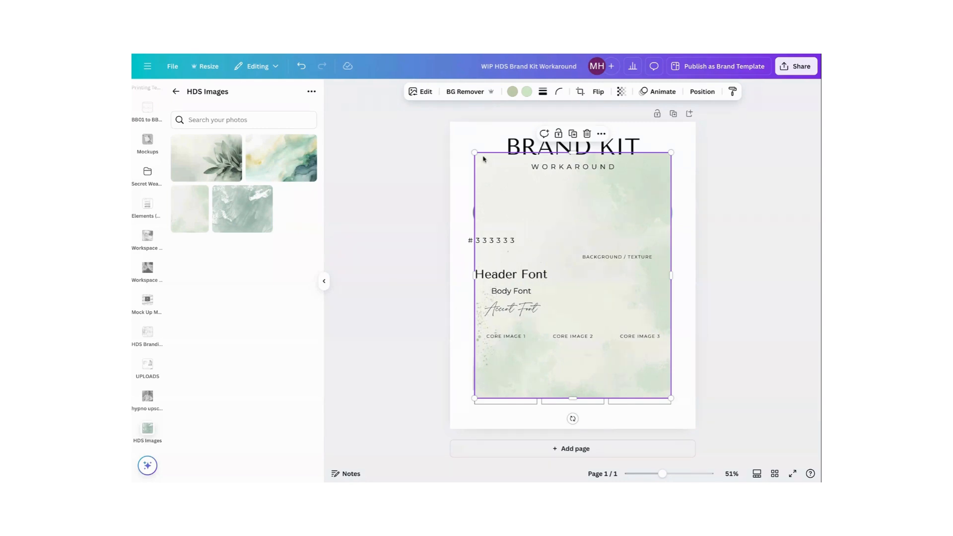
{"action": "left_click_drag", "start_coordinate": [474, 153], "coordinate": [632, 371]}
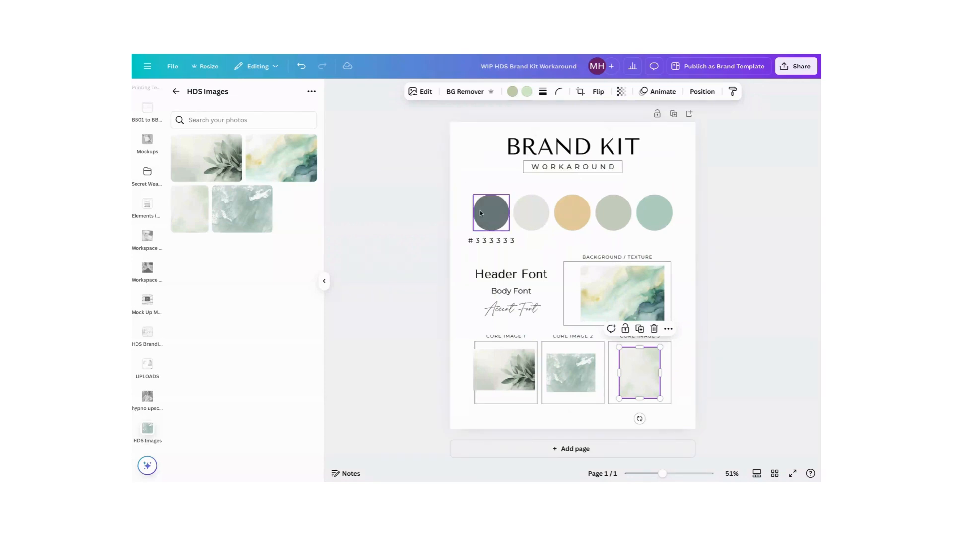
Set the Header Font sample to TAN Pearl and the Body Font sample to Lato
{"action": "left_click", "coordinate": [506, 277]}
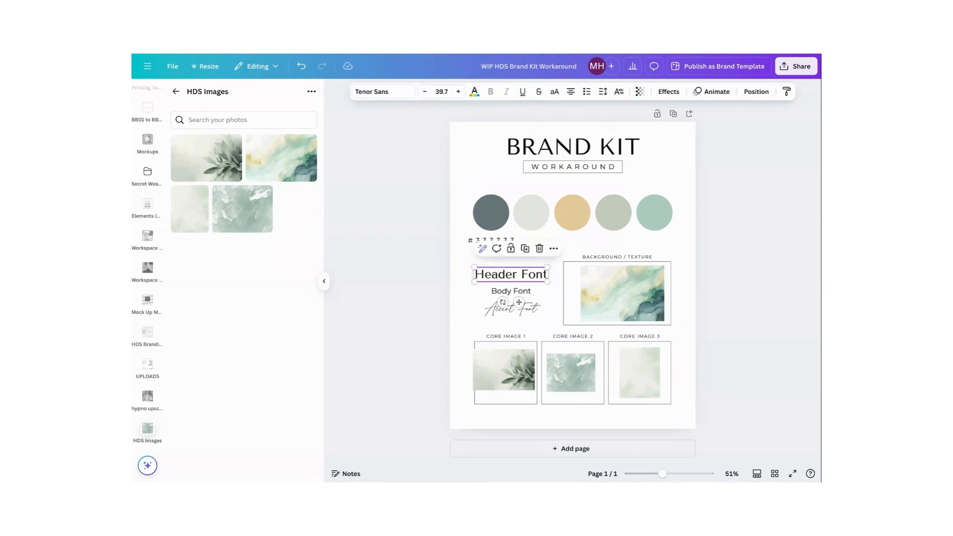
{"action": "left_click", "coordinate": [396, 94]}
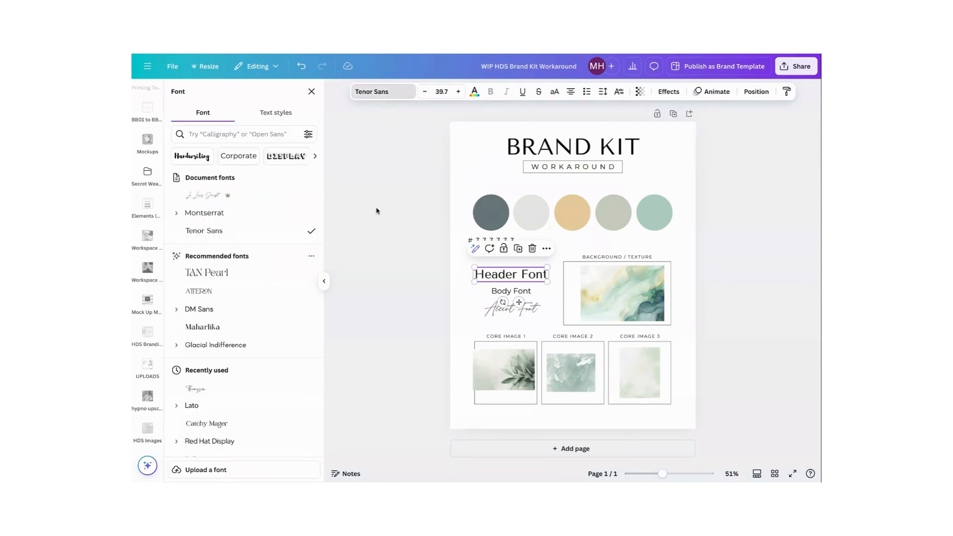
{"action": "left_click", "coordinate": [238, 275]}
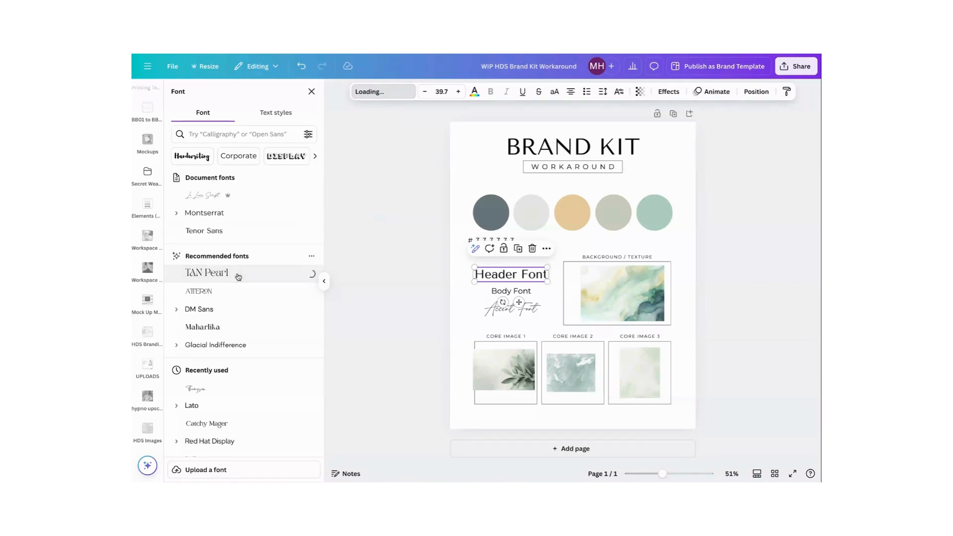
{"action": "left_click", "coordinate": [526, 292]}
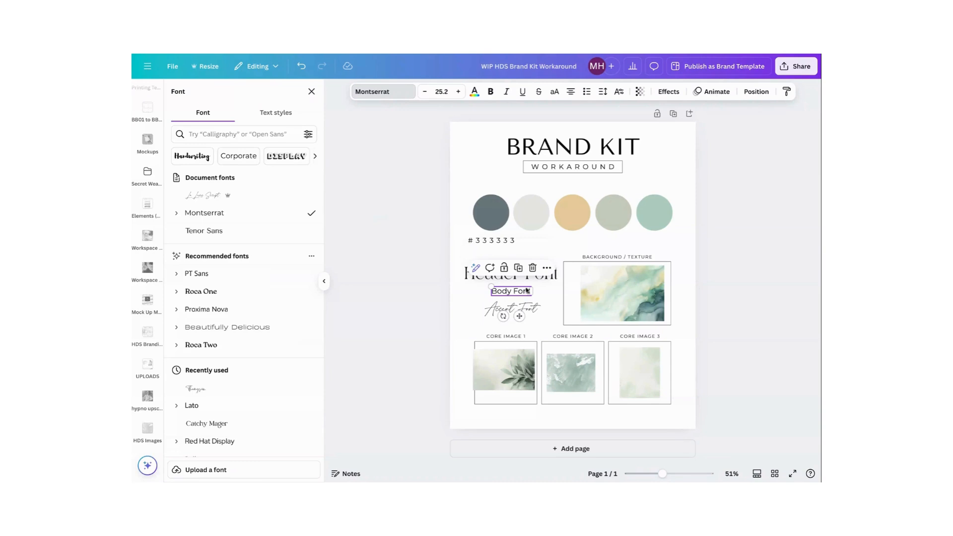
{"action": "left_click", "coordinate": [234, 405]}
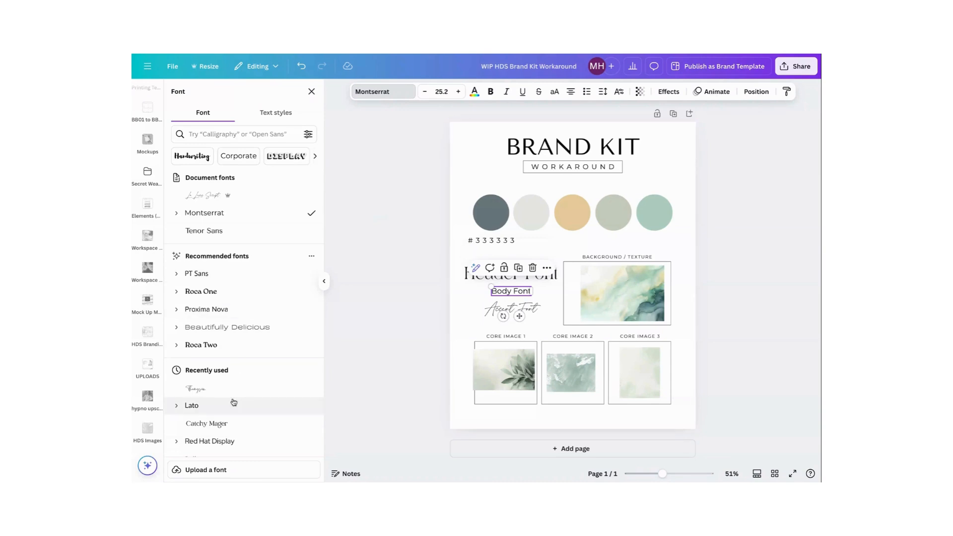
Set the Accent Font sample to the Themysion font and enlarge it slightly
{"action": "left_click", "coordinate": [486, 312]}
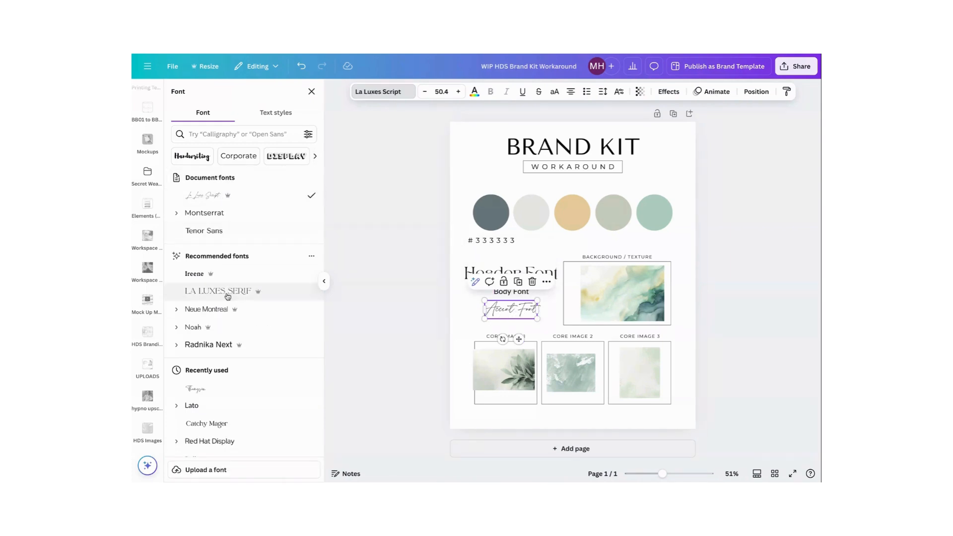
{"action": "scroll", "coordinate": [228, 296], "scroll_direction": "down", "scroll_amount": 4}
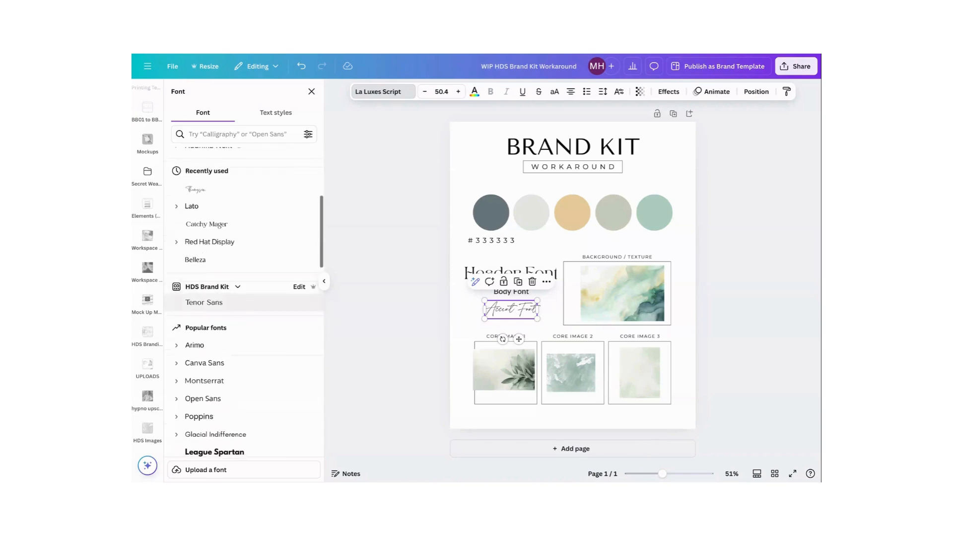
{"action": "left_click", "coordinate": [198, 189]}
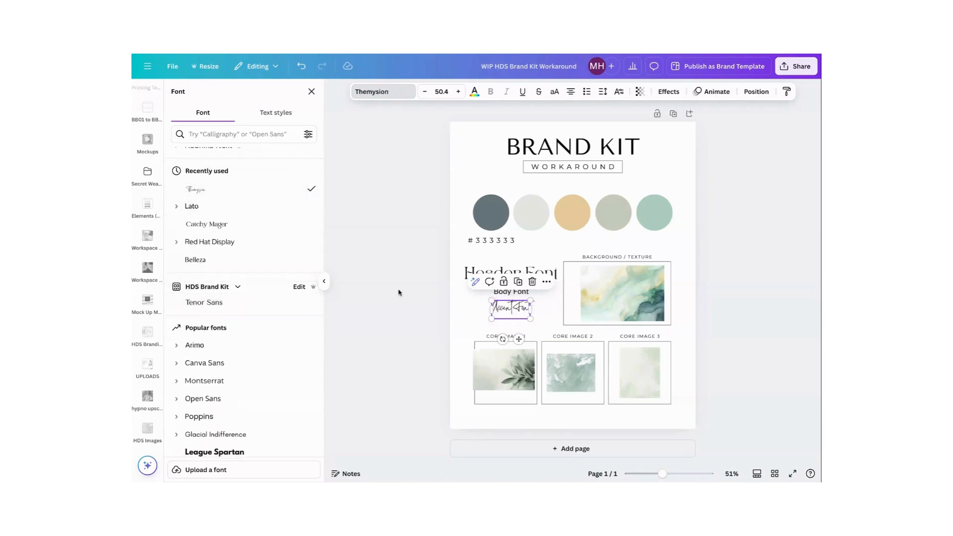
{"action": "left_click_drag", "start_coordinate": [492, 318], "coordinate": [486, 321]}
{"action": "left_click", "coordinate": [467, 323]}
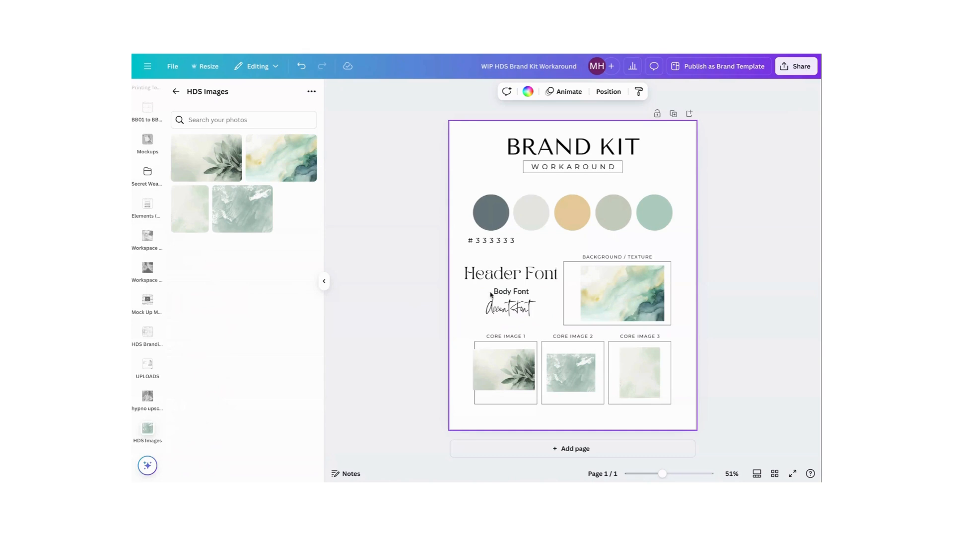
Fill the first palette circle with the cream colour #F3F1E2 sampled from the Background / Texture image
{"action": "left_click", "coordinate": [627, 281]}
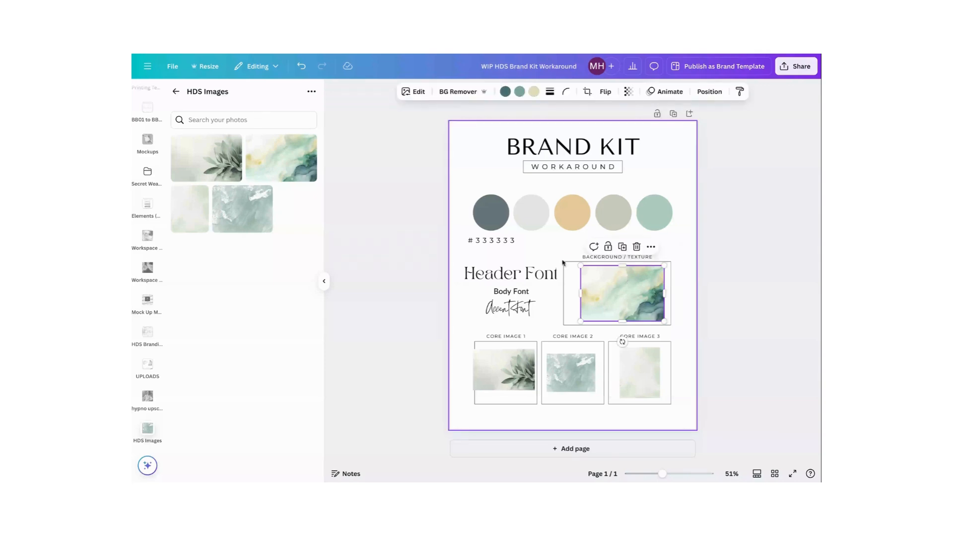
{"action": "left_click", "coordinate": [490, 219]}
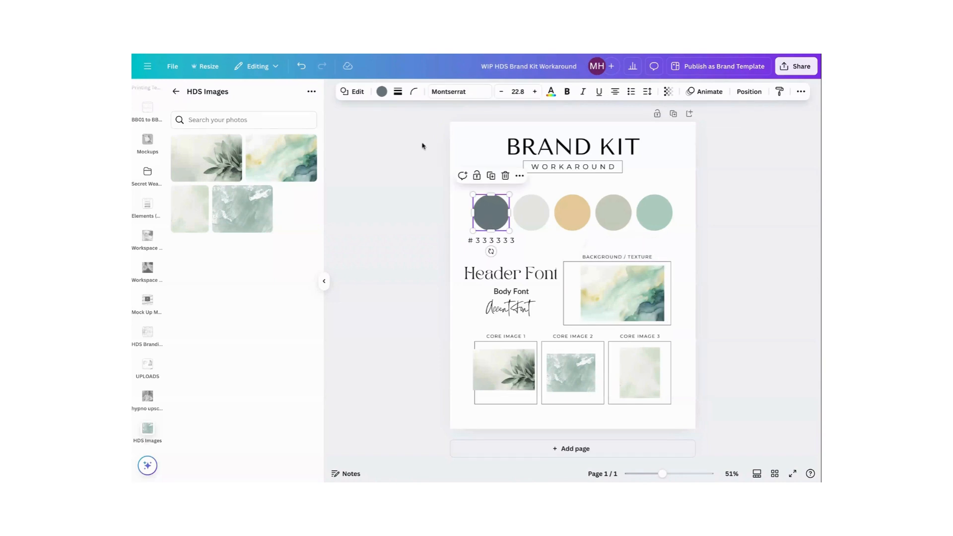
{"action": "left_click", "coordinate": [383, 92]}
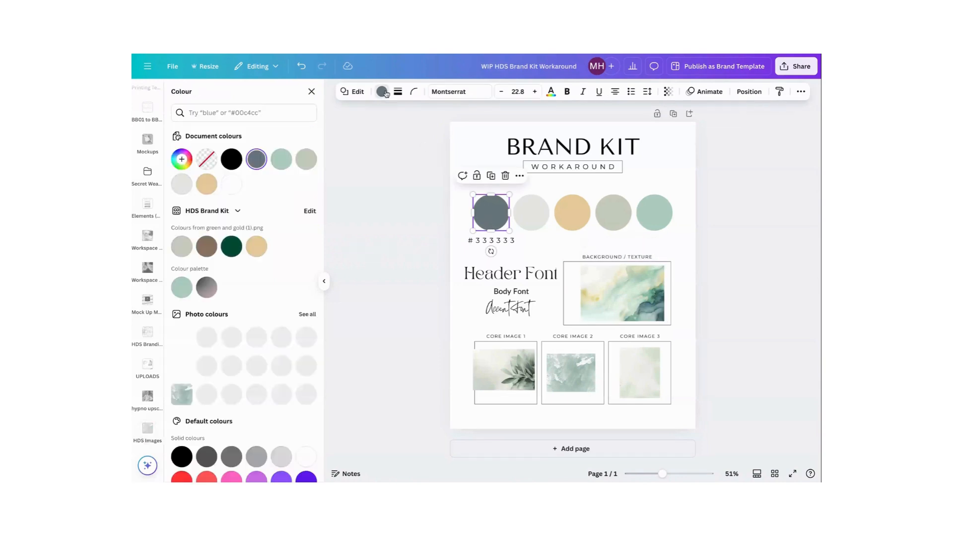
{"action": "left_click", "coordinate": [182, 159]}
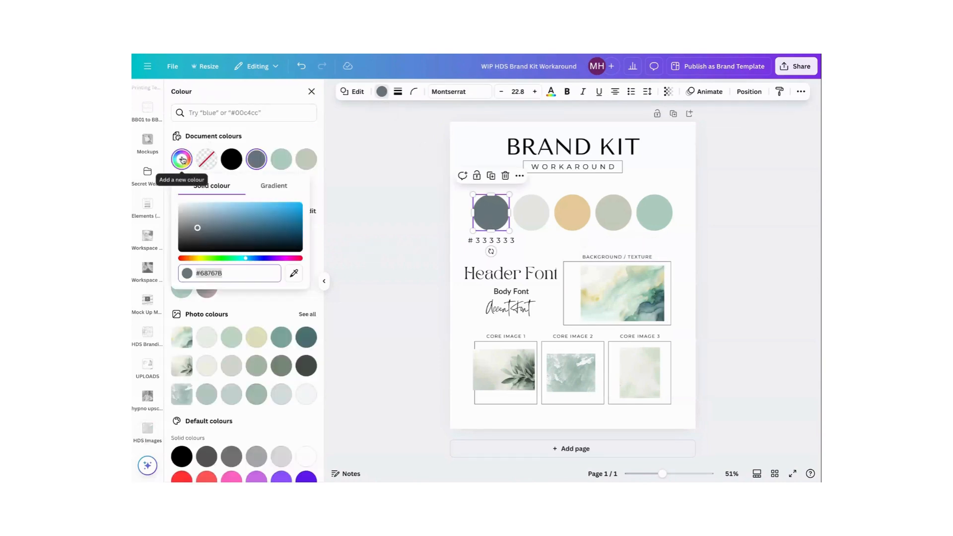
{"action": "left_click", "coordinate": [295, 274]}
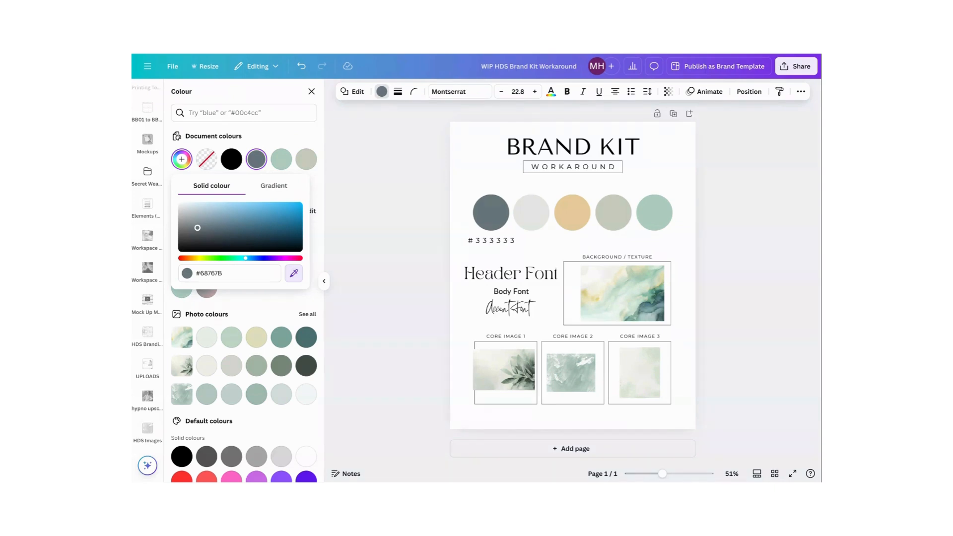
{"action": "left_click", "coordinate": [596, 271]}
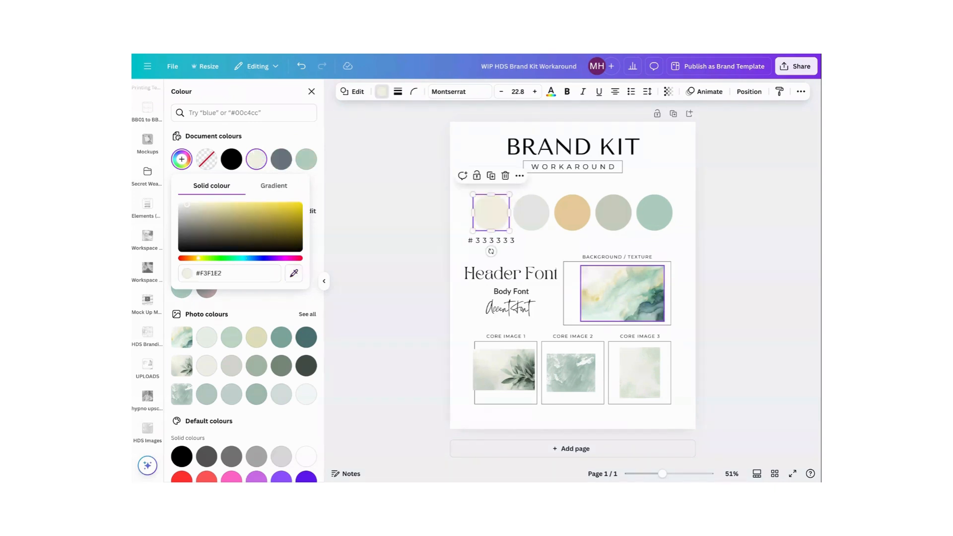
{"action": "left_click", "coordinate": [472, 211]}
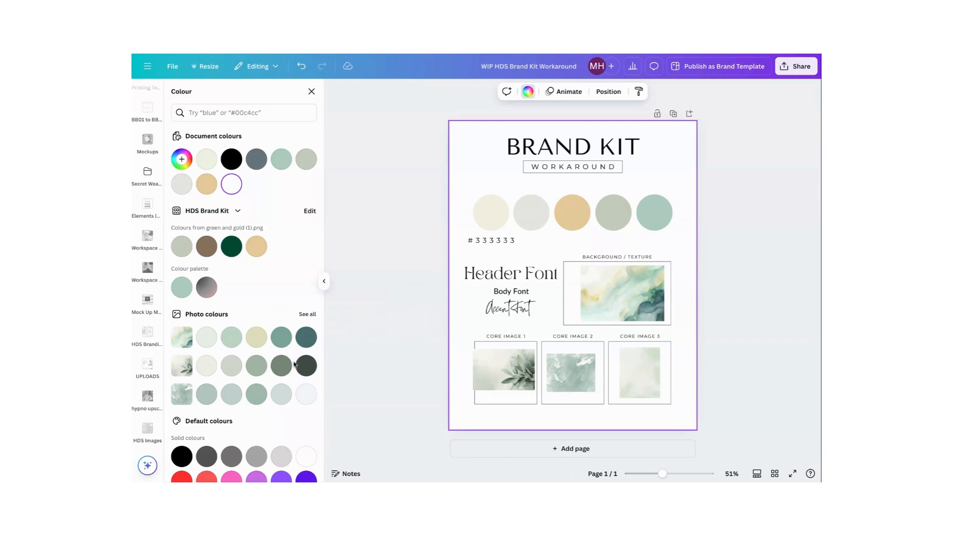
Recolour the five palette circles in order with the photo colours medium teal, pale mint, light grey-green, dark charcoal green and near-white
{"action": "left_click", "coordinate": [491, 213]}
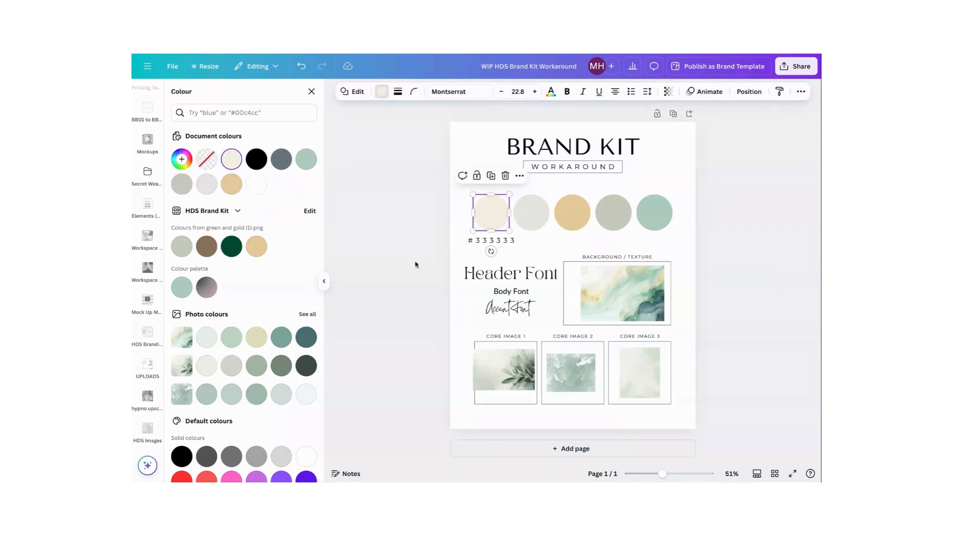
{"action": "left_click", "coordinate": [282, 337]}
{"action": "left_click", "coordinate": [528, 221]}
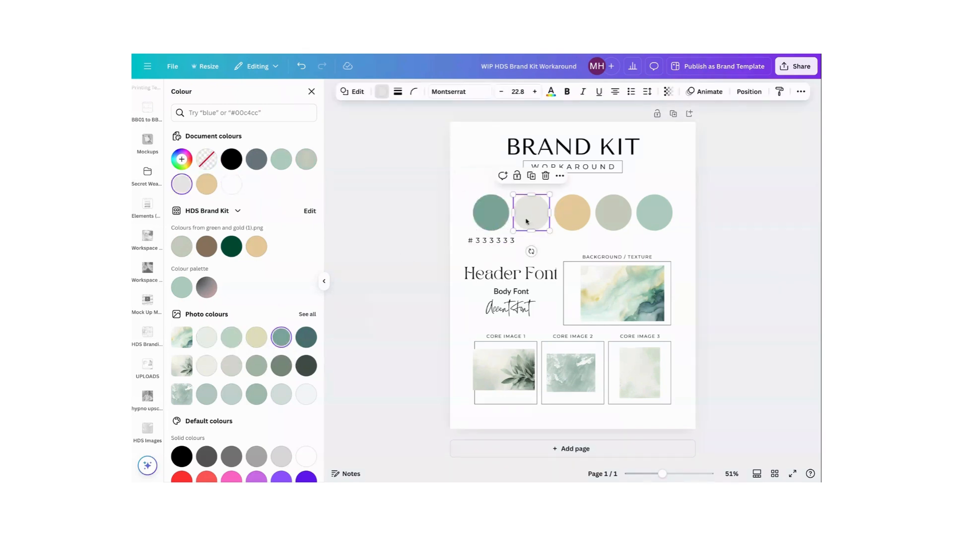
{"action": "left_click", "coordinate": [206, 337]}
{"action": "left_click", "coordinate": [572, 221]}
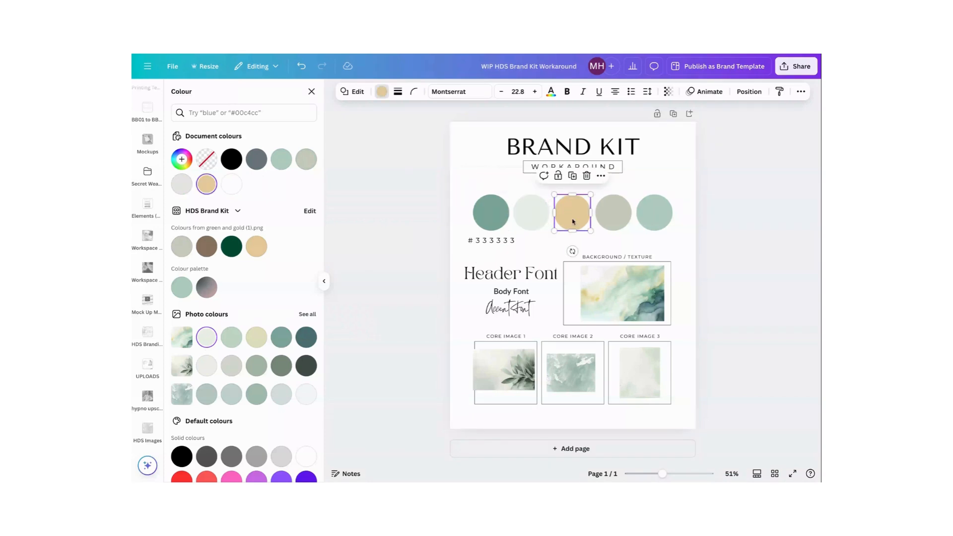
{"action": "left_click", "coordinate": [231, 365]}
{"action": "left_click", "coordinate": [611, 227]}
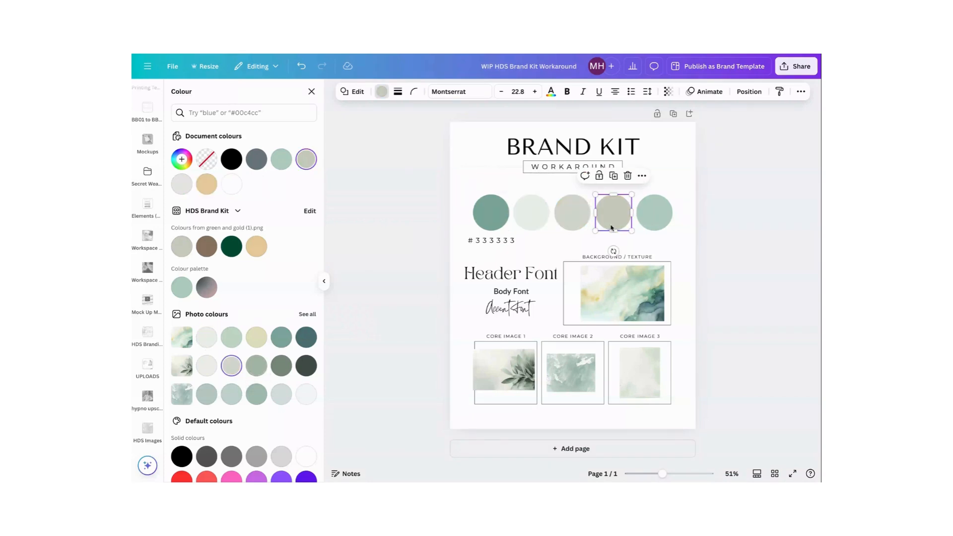
{"action": "left_click", "coordinate": [306, 366]}
{"action": "left_click", "coordinate": [651, 216]}
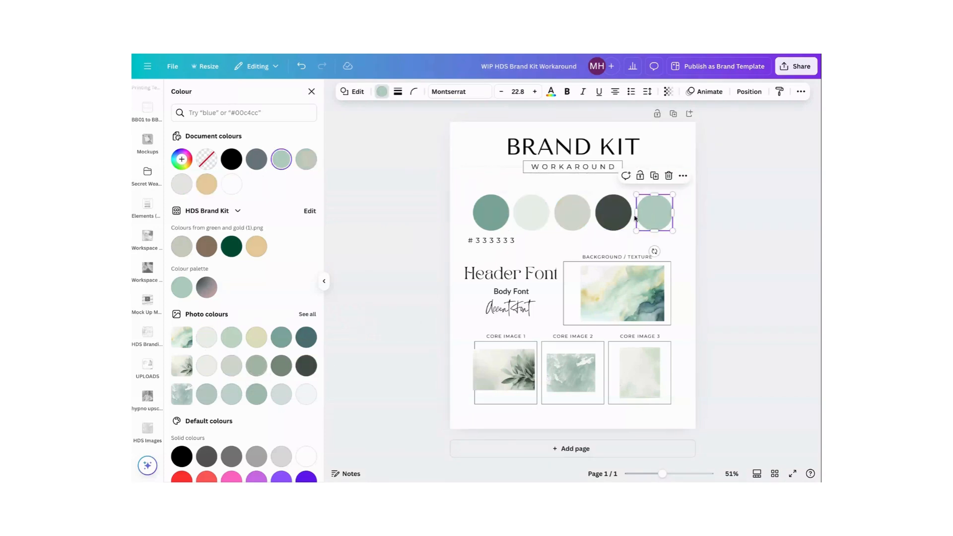
{"action": "left_click", "coordinate": [306, 394]}
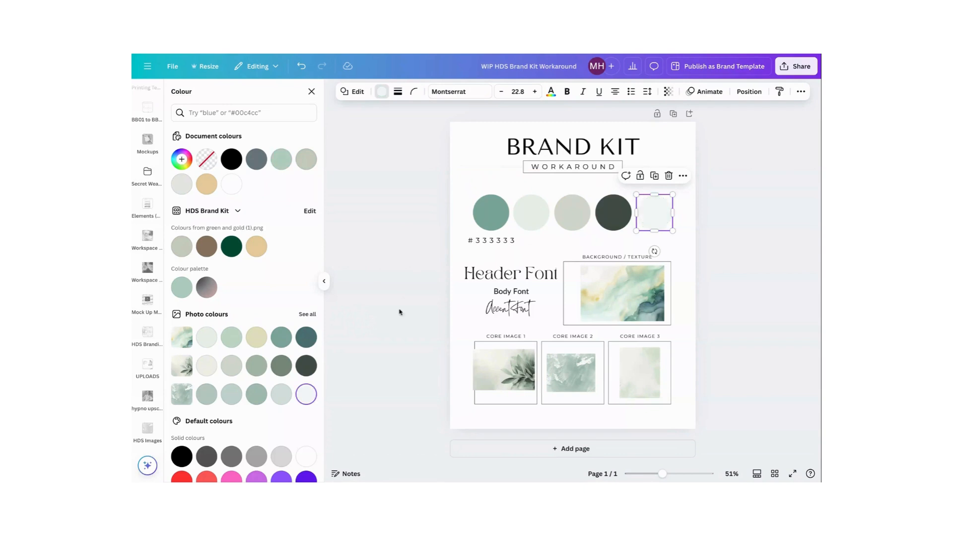
{"action": "left_click", "coordinate": [475, 183]}
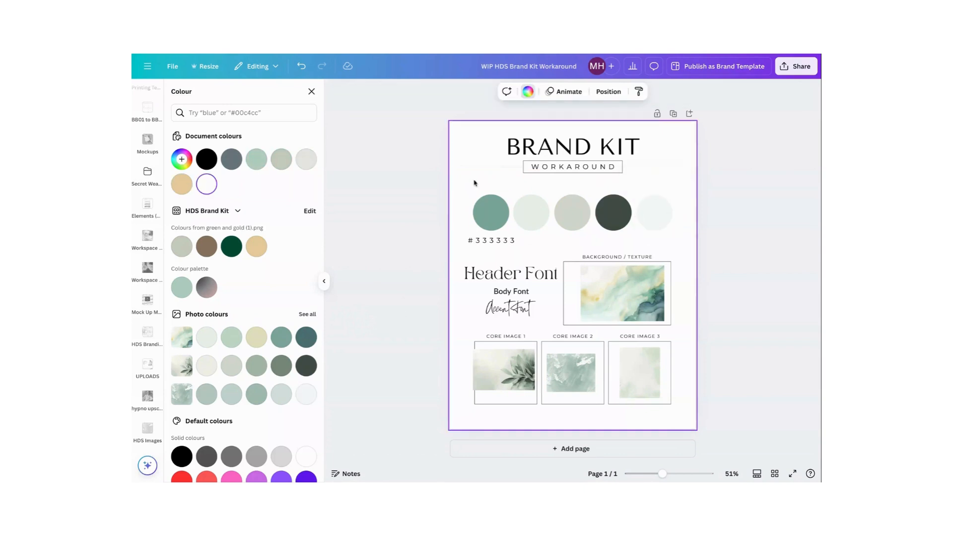
Open the custom colour picker for the first palette circle to view its hex code
{"action": "left_click", "coordinate": [493, 215]}
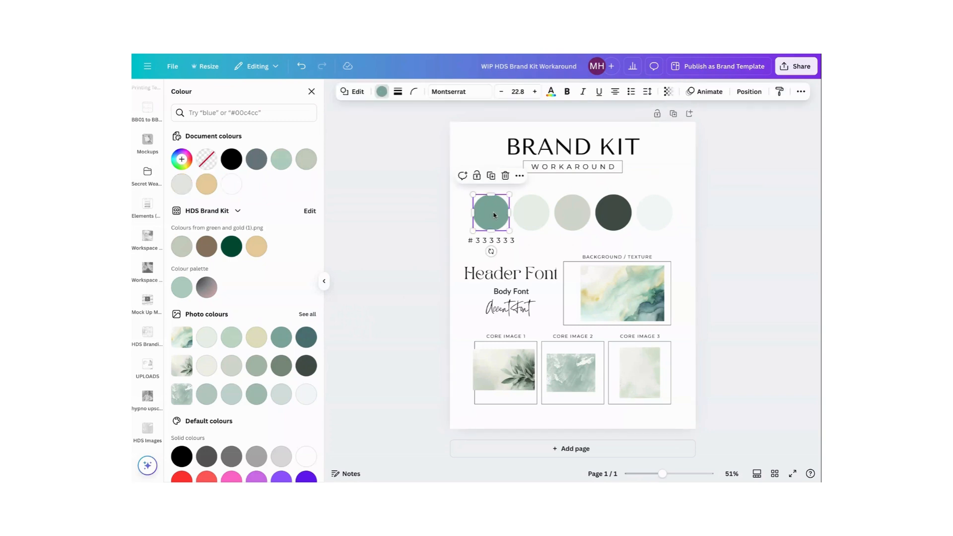
{"action": "left_click", "coordinate": [180, 159]}
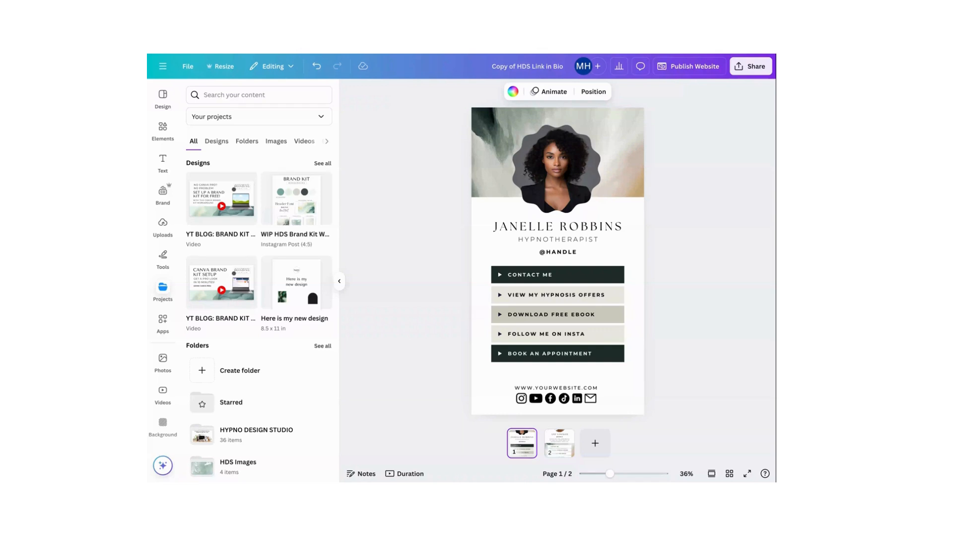
Review both pages of the Copy of HDS Link in Bio design, add a blank third page, and return to page 1
{"action": "left_click", "coordinate": [559, 443]}
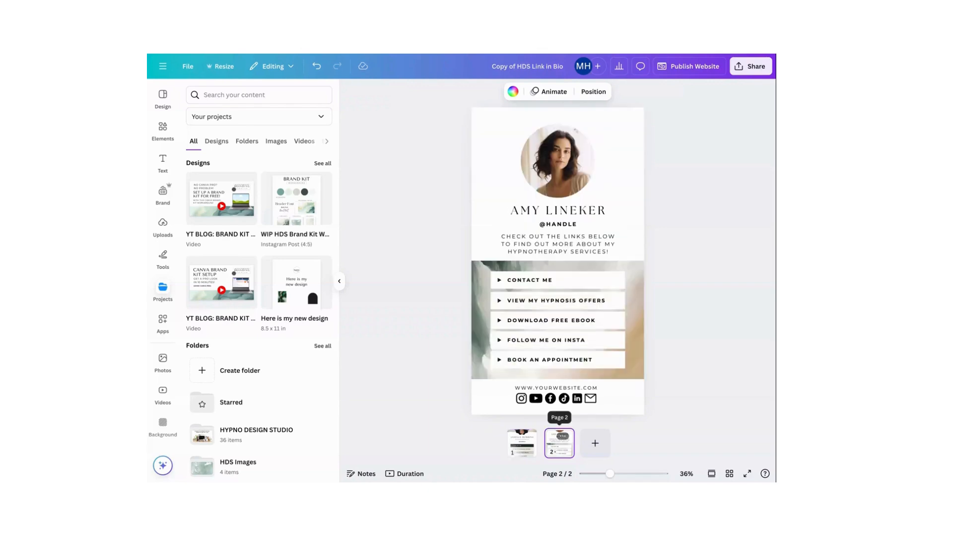
{"action": "left_click", "coordinate": [522, 443]}
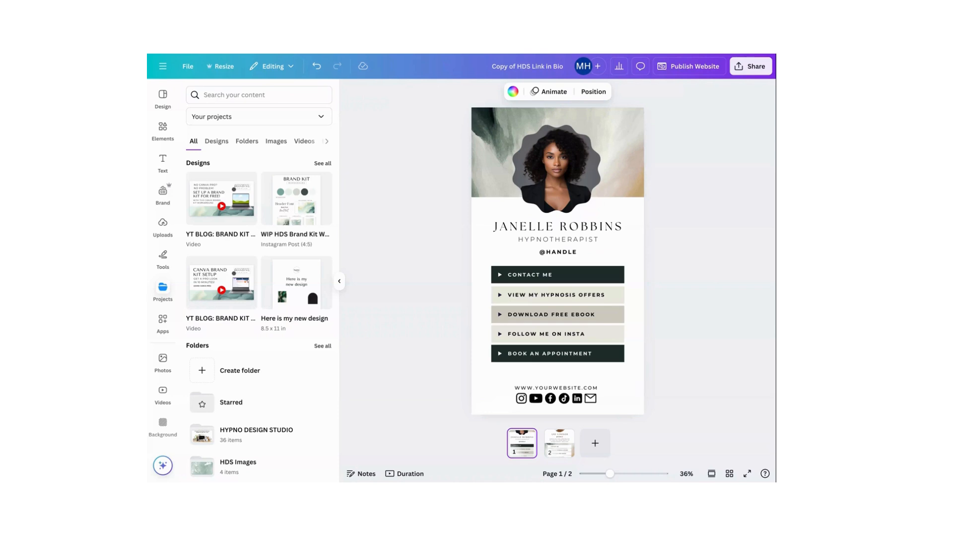
{"action": "left_click", "coordinate": [596, 443]}
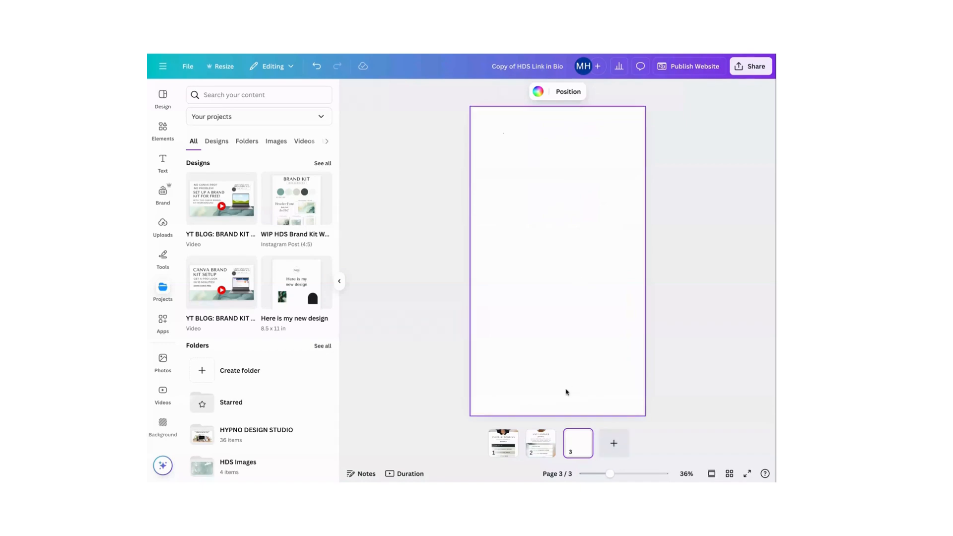
{"action": "left_click", "coordinate": [499, 447]}
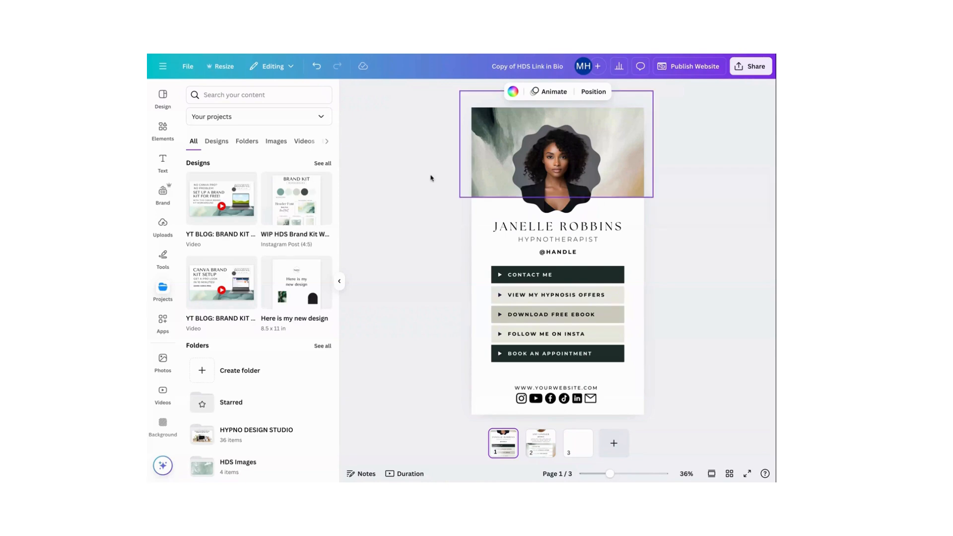
Add the WIP HDS Brand Kit design from the projects as a new page after page 1
{"action": "left_click", "coordinate": [221, 145]}
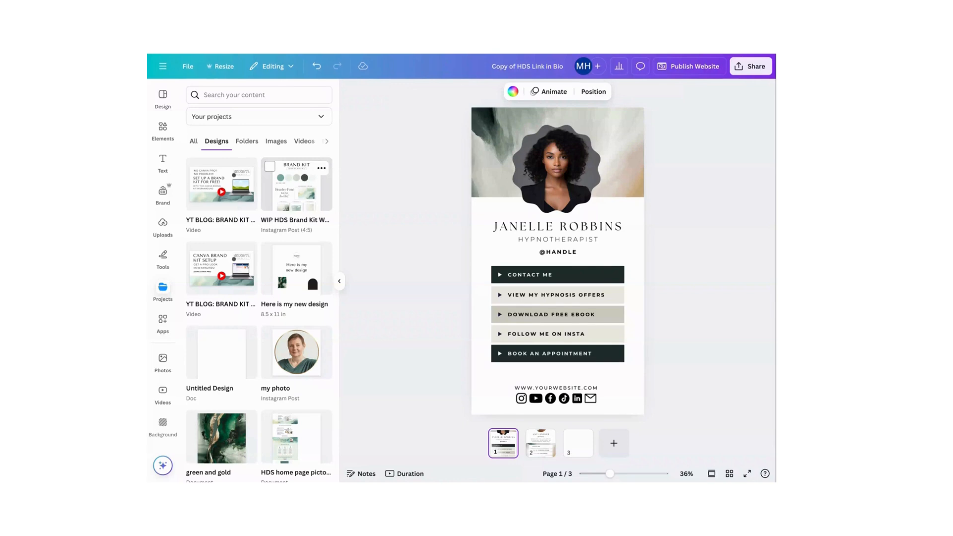
{"action": "left_click", "coordinate": [297, 185]}
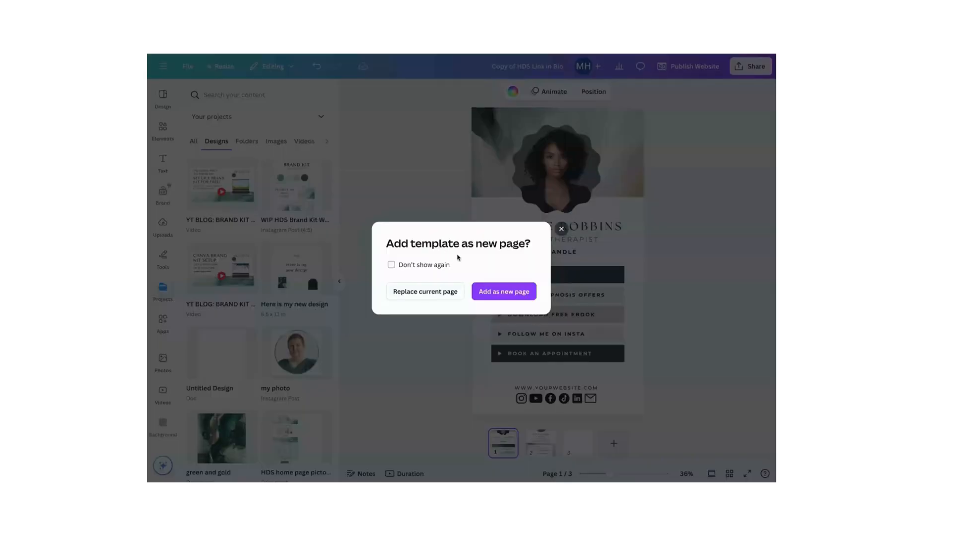
{"action": "left_click", "coordinate": [501, 292]}
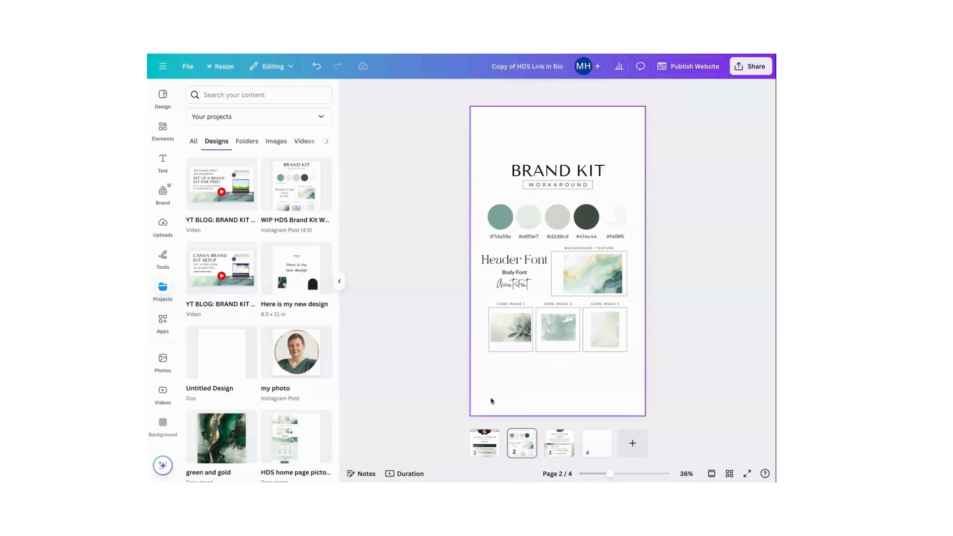
Recolour the Contact Me bar on page 1 with the brand kit's medium teal and apply the change to all matching dark elements
{"action": "left_click", "coordinate": [486, 455]}
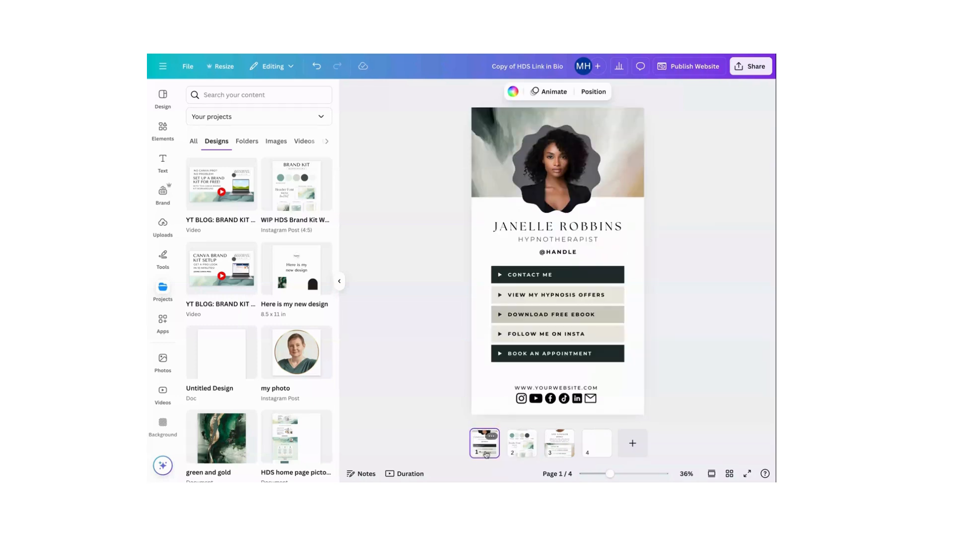
{"action": "left_click", "coordinate": [588, 281]}
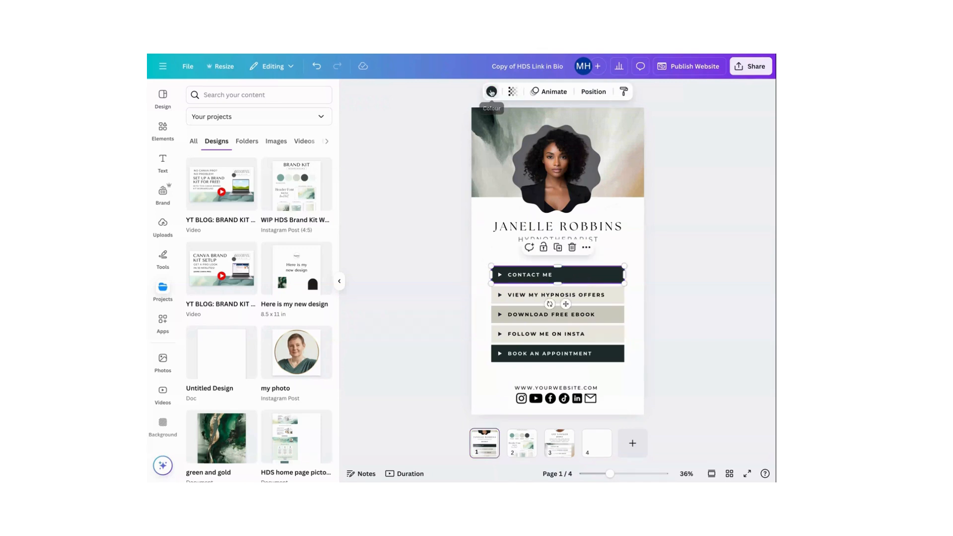
{"action": "left_click", "coordinate": [491, 93]}
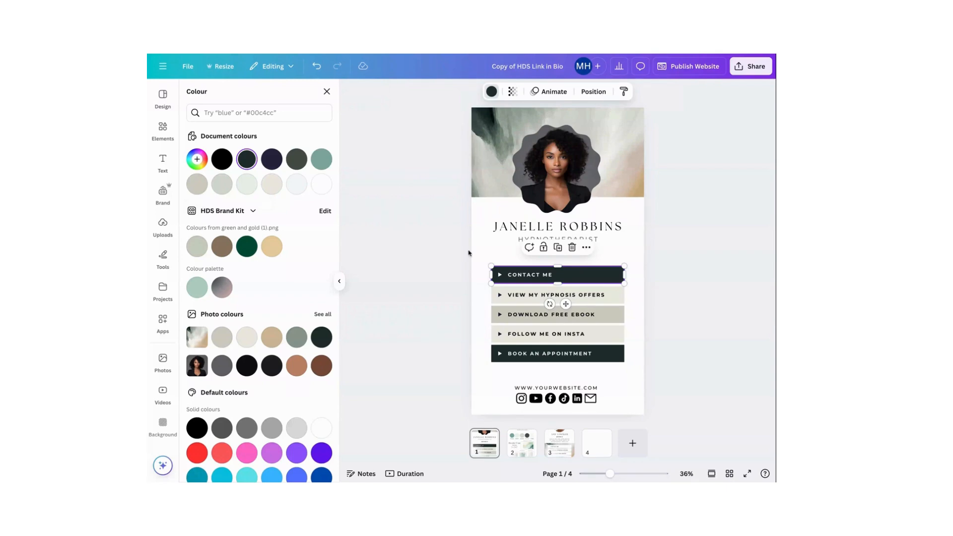
{"action": "left_click", "coordinate": [323, 161]}
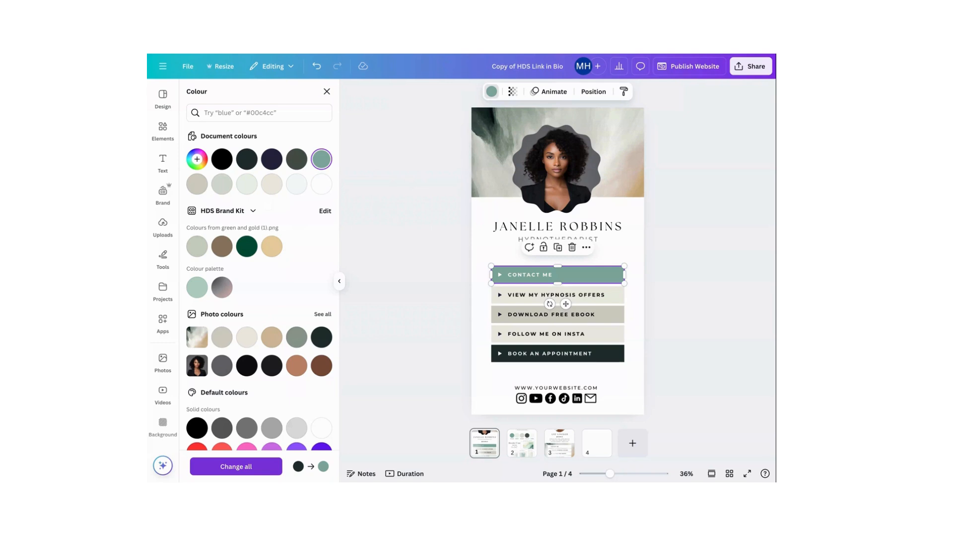
{"action": "left_click", "coordinate": [236, 467]}
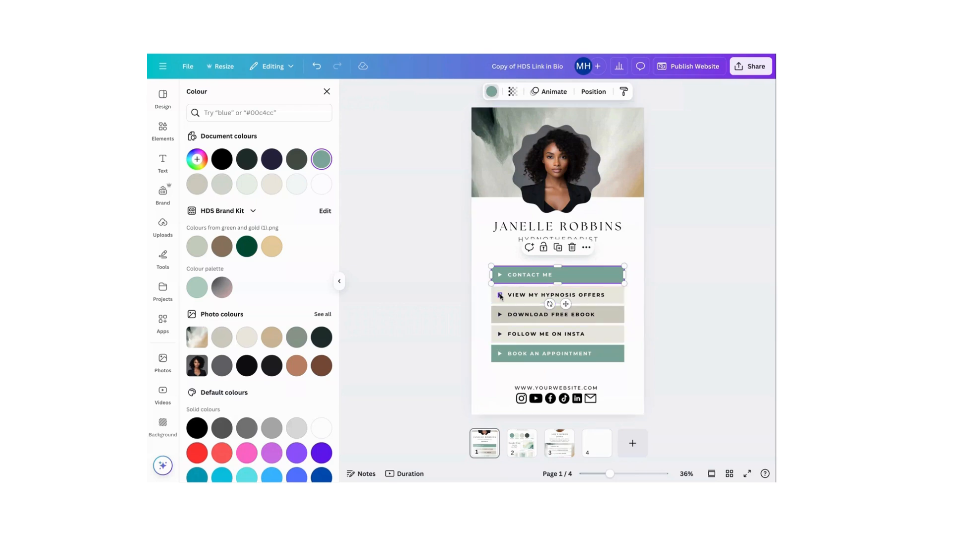
Recolour the View My Hypnosis Offers bar and all matching elements pale mint, and the Download Free Ebook bar light grey-green
{"action": "left_click", "coordinate": [503, 301]}
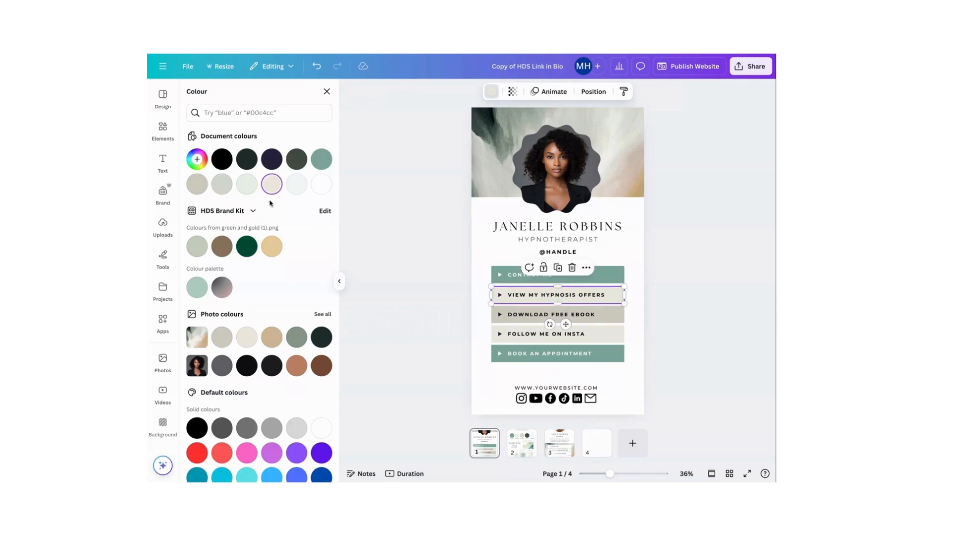
{"action": "left_click", "coordinate": [250, 190]}
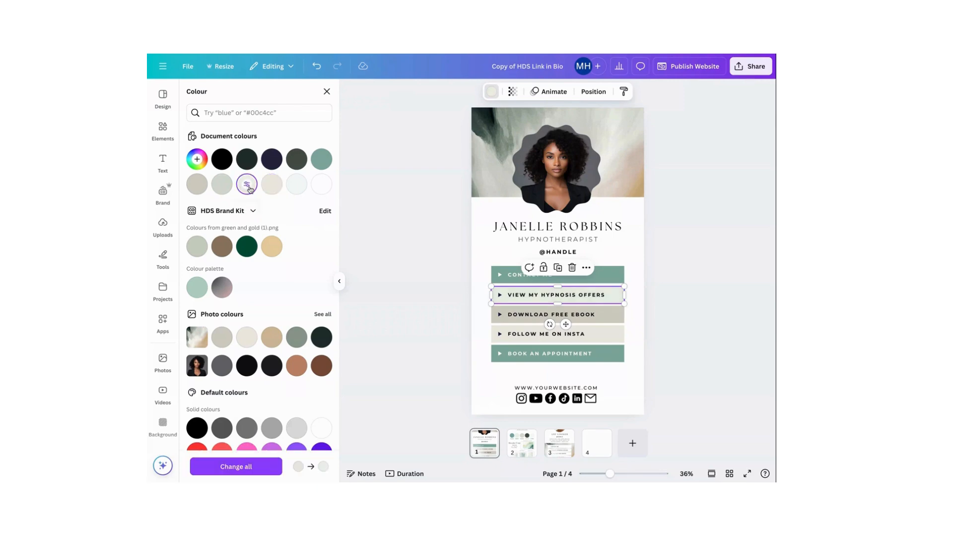
{"action": "left_click", "coordinate": [249, 465]}
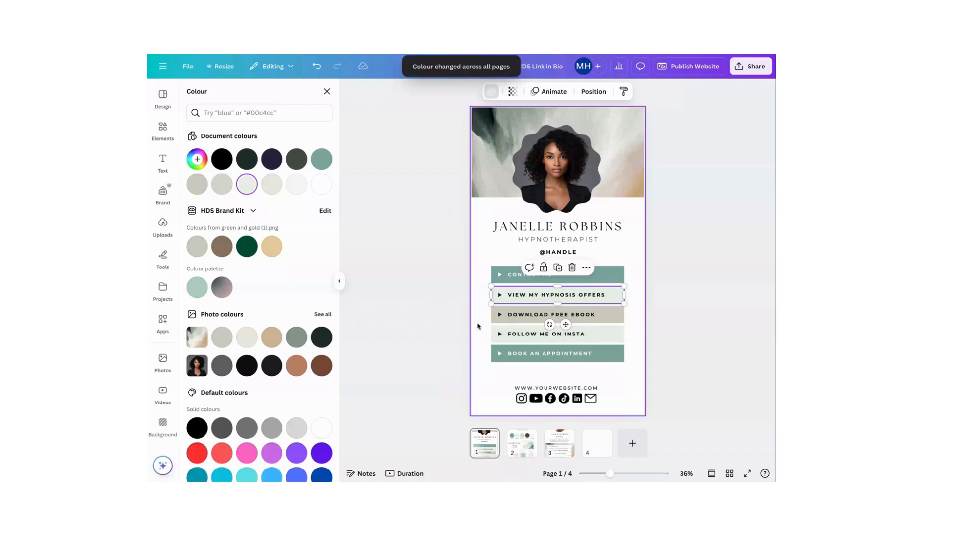
{"action": "left_click", "coordinate": [499, 314]}
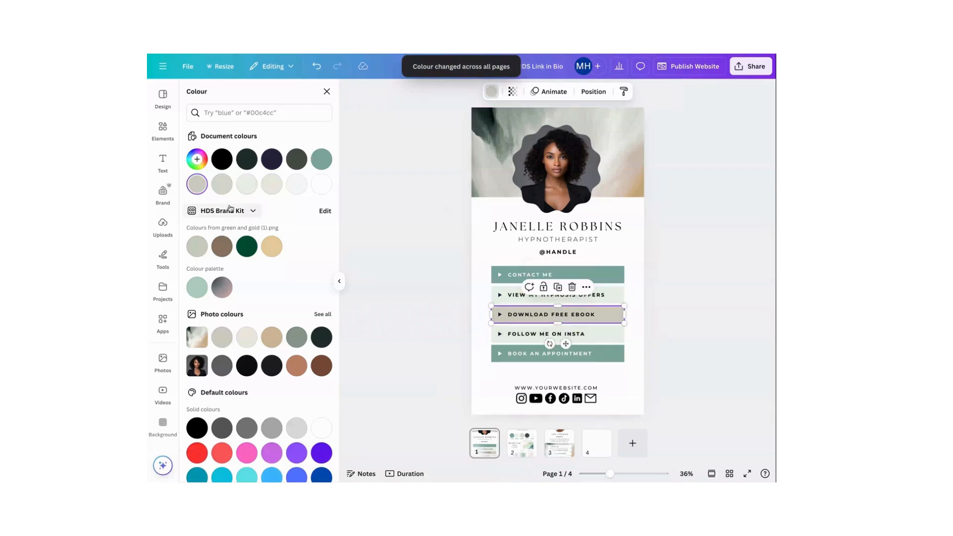
{"action": "left_click", "coordinate": [224, 186]}
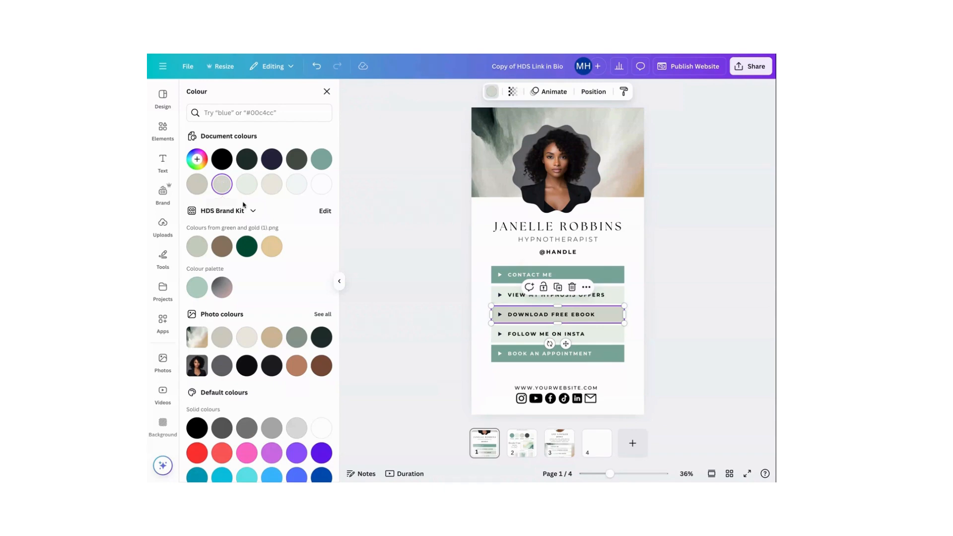
{"action": "left_click", "coordinate": [475, 246]}
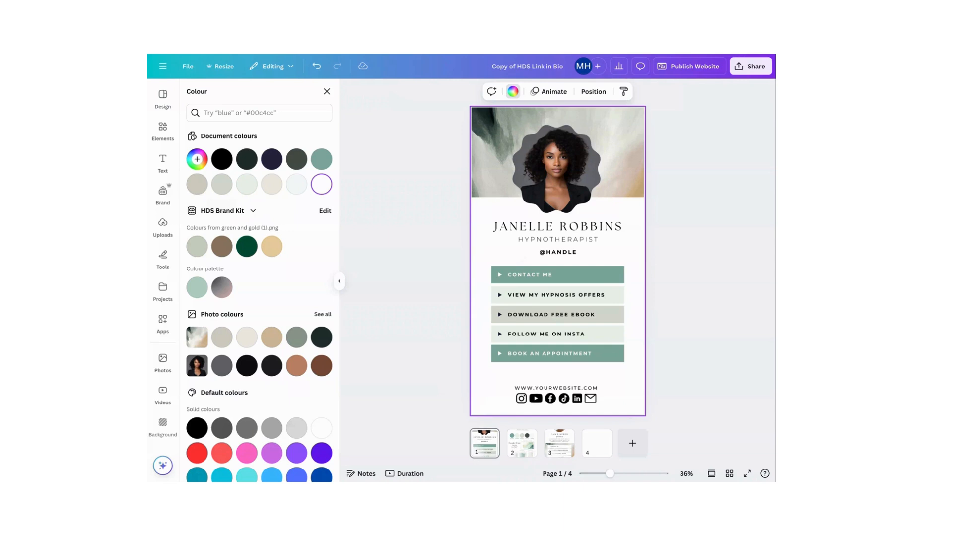
Set the name heading on page 1 to the TAN Pearl font at size 40
{"action": "left_click", "coordinate": [521, 228]}
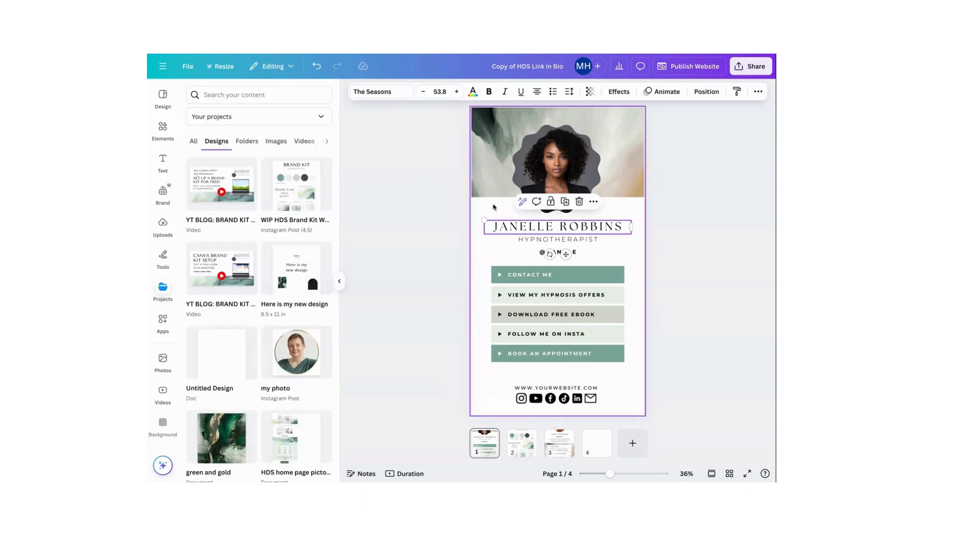
{"action": "left_click", "coordinate": [375, 96]}
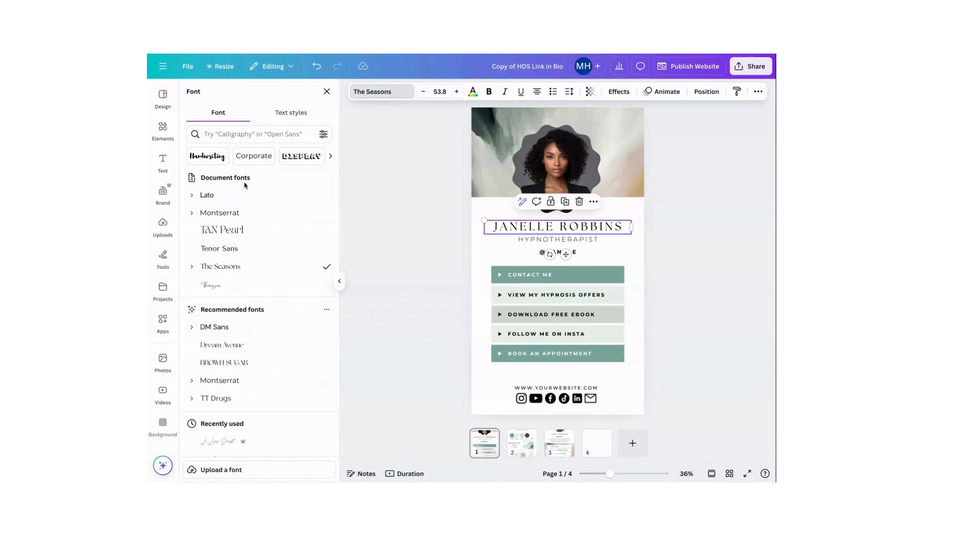
{"action": "left_click", "coordinate": [223, 230]}
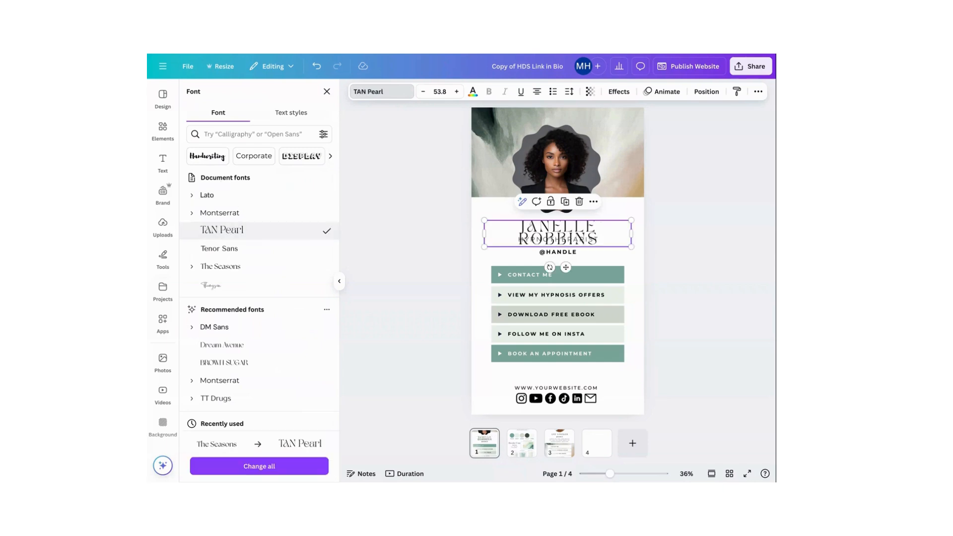
{"action": "left_click", "coordinate": [440, 91]}
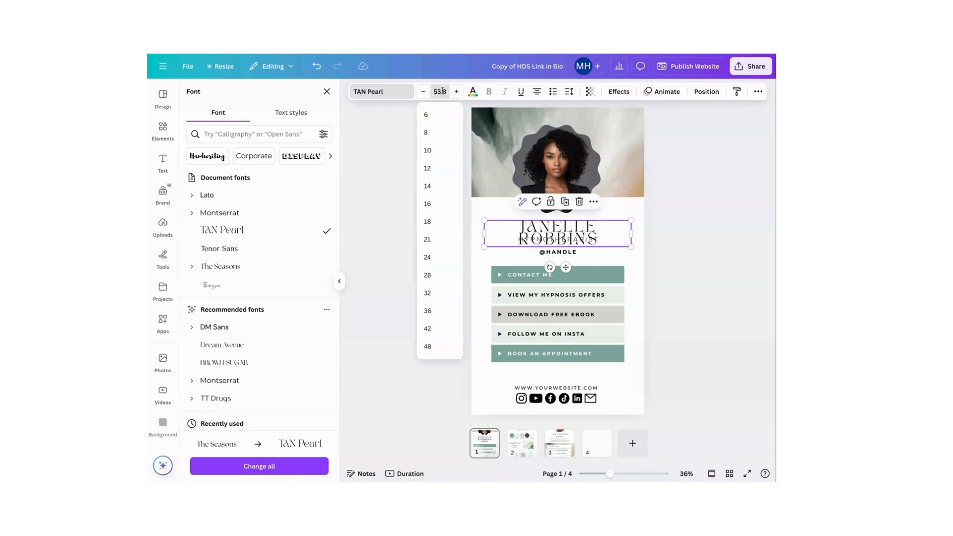
{"action": "key", "text": "BackSpace"}
{"action": "type", "text": "30"}
{"action": "key", "text": "Return"}
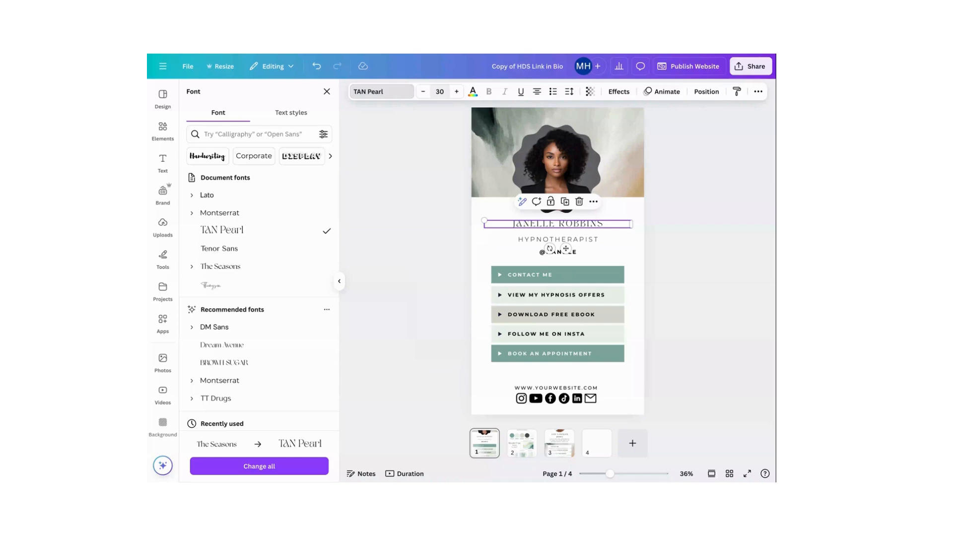
{"action": "left_click", "coordinate": [457, 91]}
{"action": "left_click", "coordinate": [457, 91]}
{"action": "left_click", "coordinate": [456, 91]}
{"action": "left_click", "coordinate": [456, 91]}
{"action": "left_click", "coordinate": [456, 92]}
{"action": "left_click", "coordinate": [457, 92]}
{"action": "left_click", "coordinate": [457, 92]}
{"action": "left_click", "coordinate": [457, 91]}
{"action": "left_click", "coordinate": [457, 91]}
{"action": "left_click", "coordinate": [457, 91]}
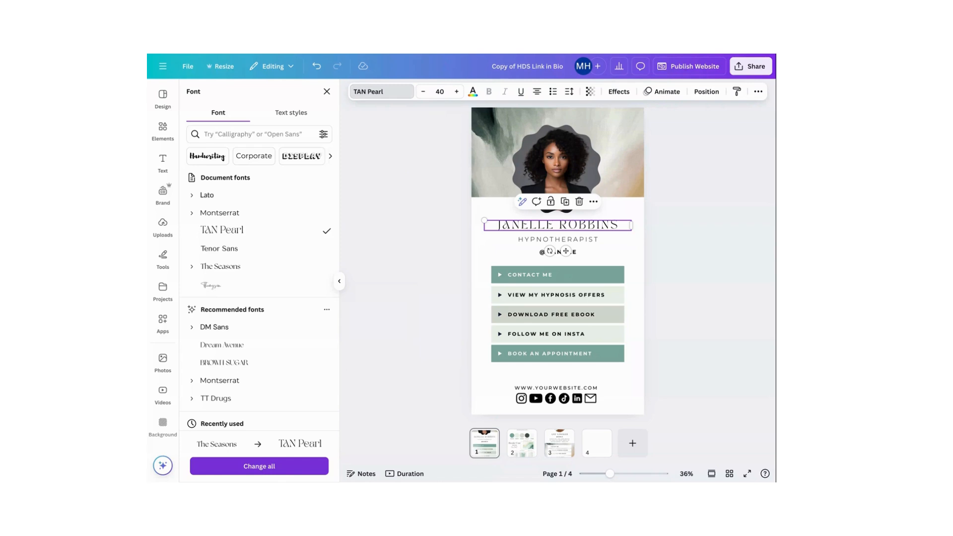
Replace The Seasons with TAN Pearl throughout the design, check the heading on page 3, and return to page 1
{"action": "left_click", "coordinate": [259, 466]}
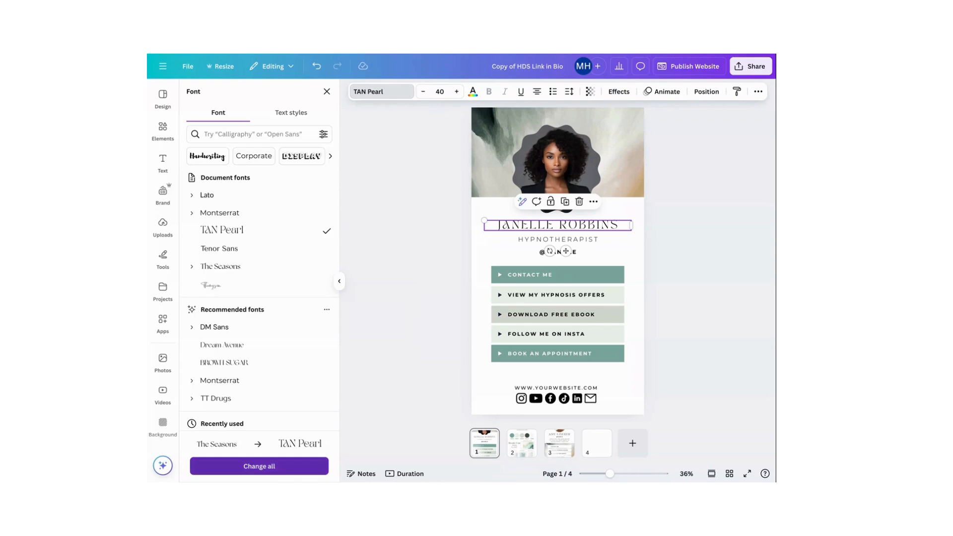
{"action": "left_click", "coordinate": [564, 438]}
{"action": "left_click", "coordinate": [489, 220]}
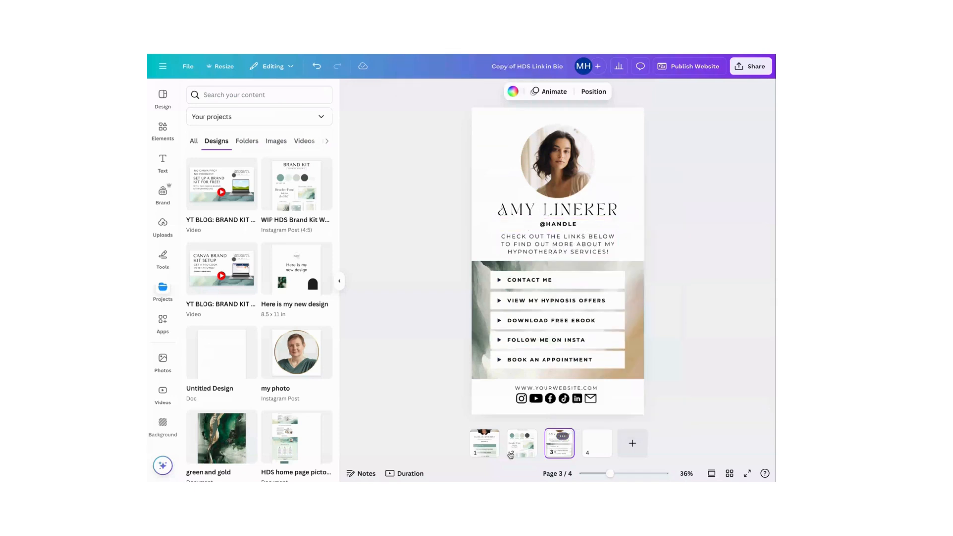
{"action": "left_click", "coordinate": [482, 453]}
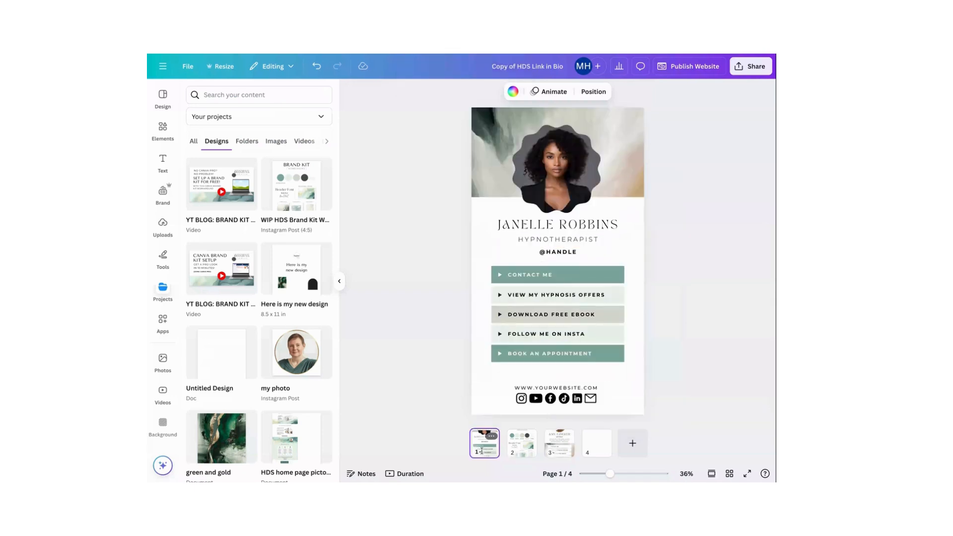
Set the Hypnotherapist subtitle's font to Lato and replace Montserrat with Lato throughout the design
{"action": "left_click", "coordinate": [553, 239]}
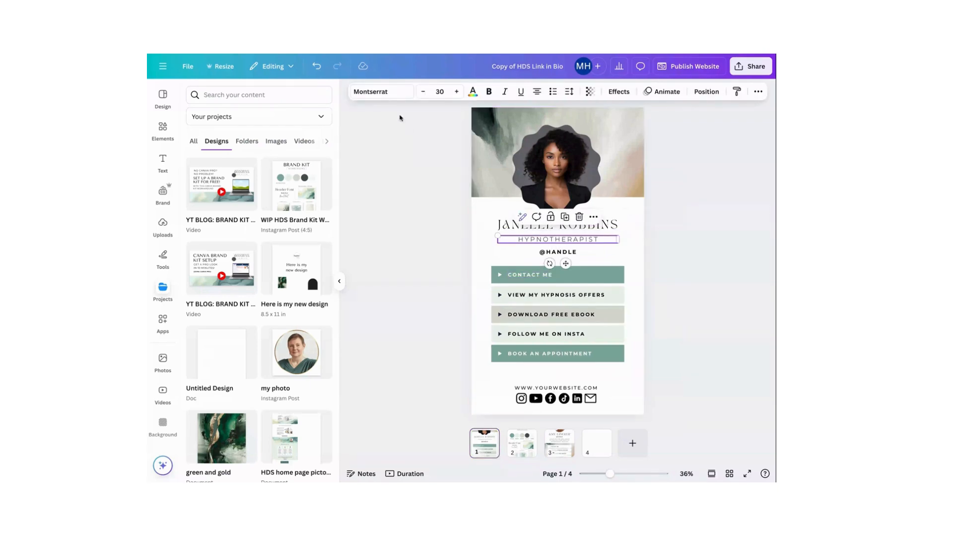
{"action": "left_click", "coordinate": [385, 92]}
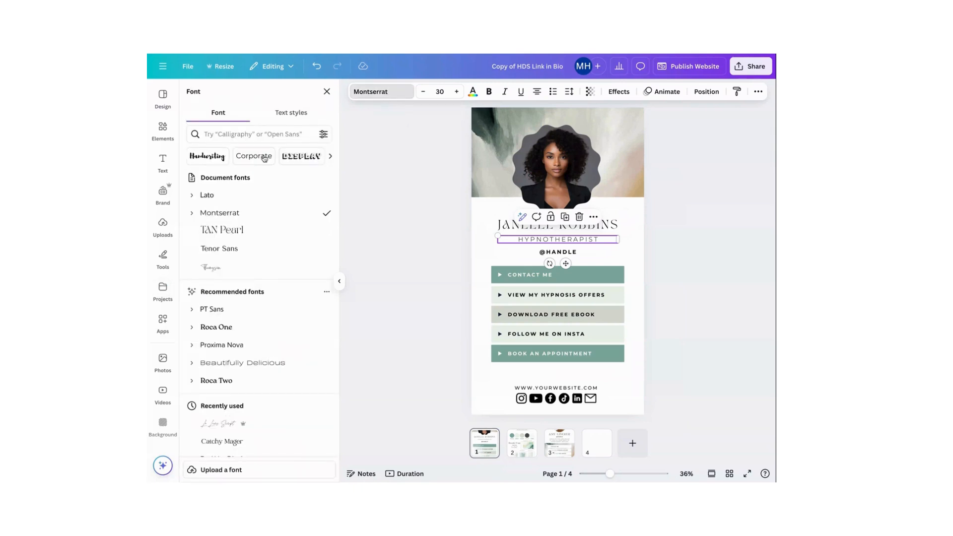
{"action": "left_click", "coordinate": [213, 195]}
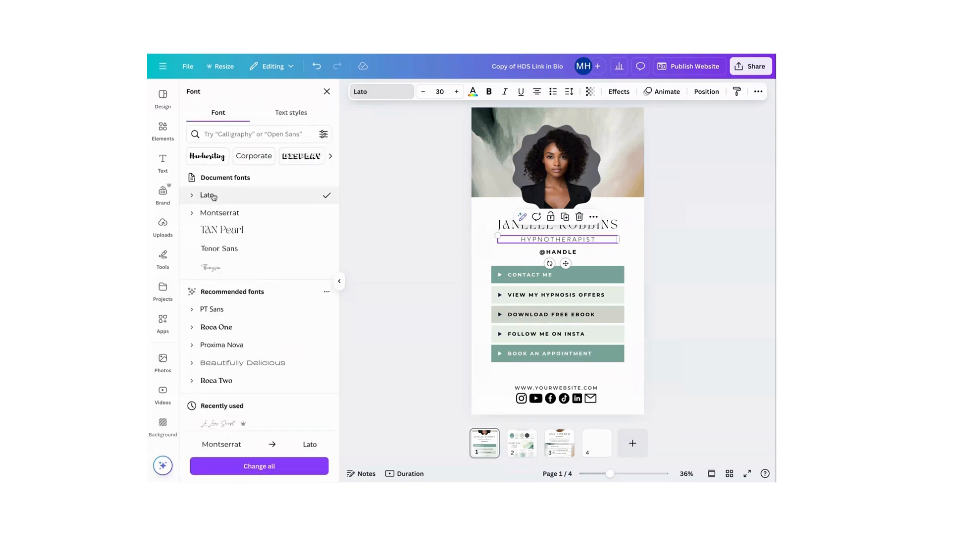
{"action": "left_click", "coordinate": [252, 467]}
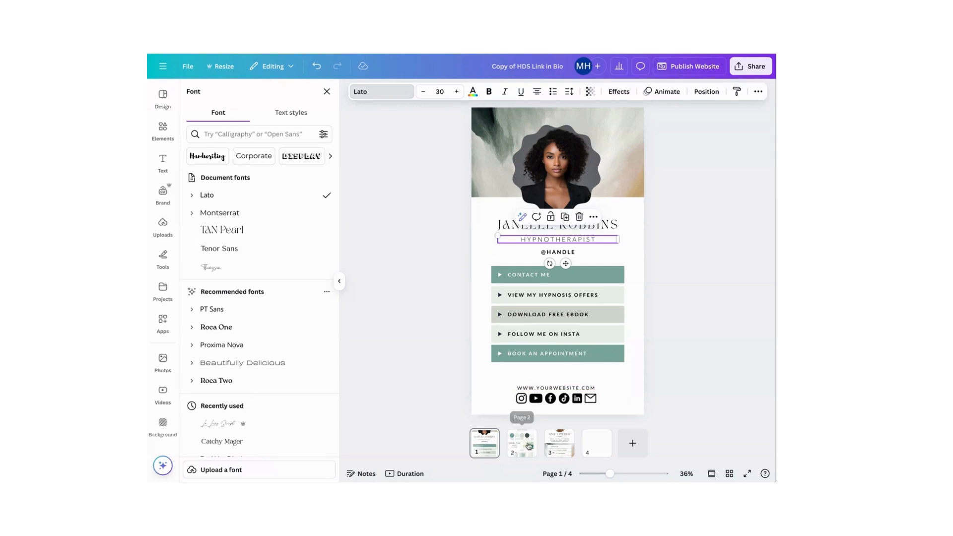
Copy the Background / Texture image from the brand kit page and use it to replace the header background picture on page 1
{"action": "left_click", "coordinate": [530, 446]}
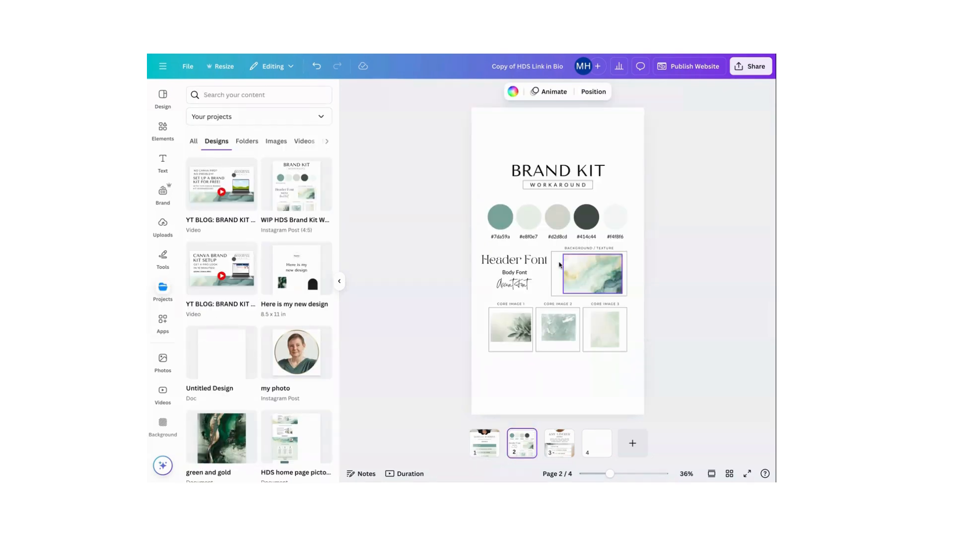
{"action": "left_click", "coordinate": [589, 268]}
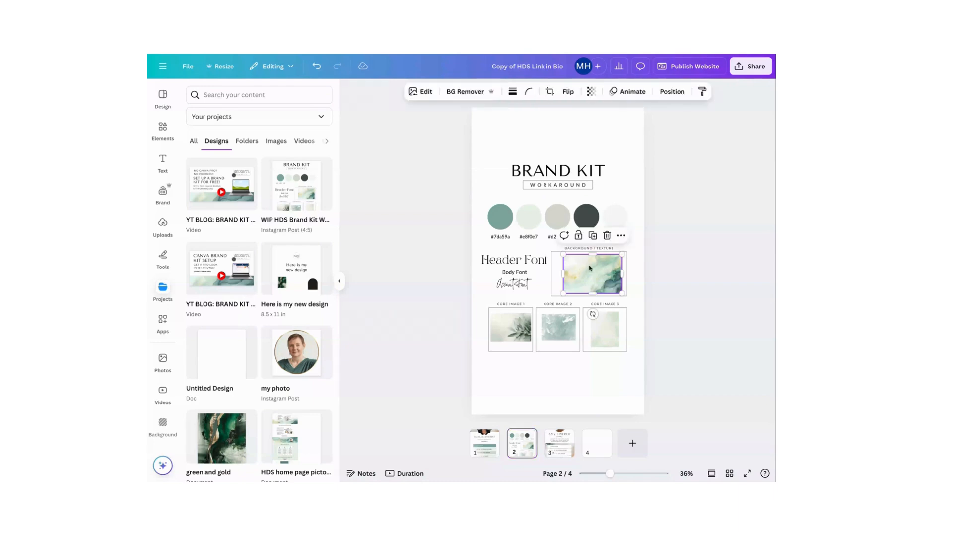
{"action": "right_click", "coordinate": [583, 273]}
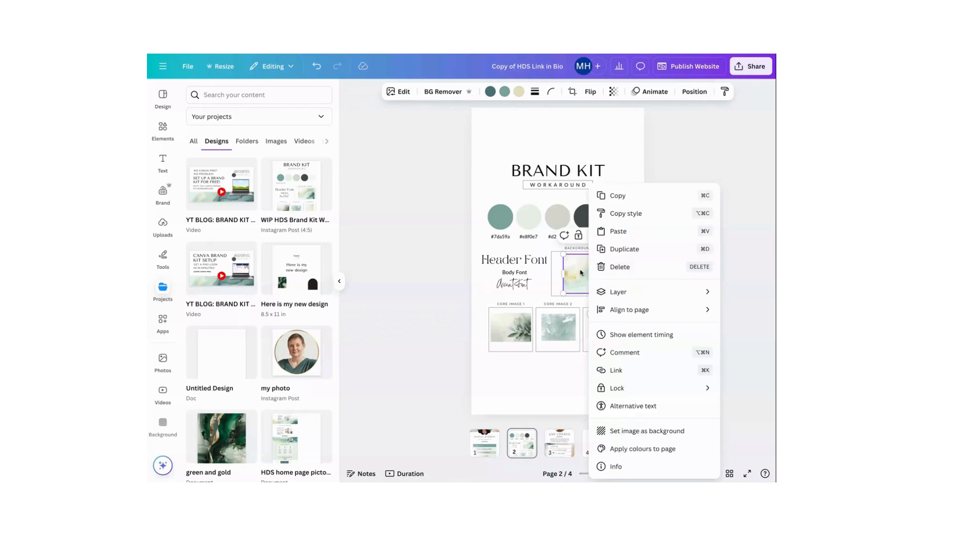
{"action": "left_click", "coordinate": [618, 195]}
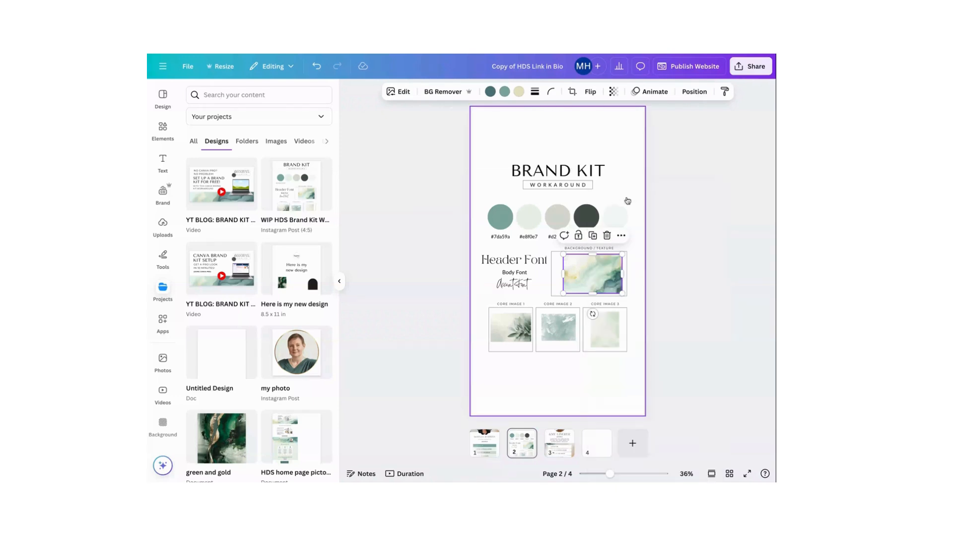
{"action": "left_click", "coordinate": [488, 456]}
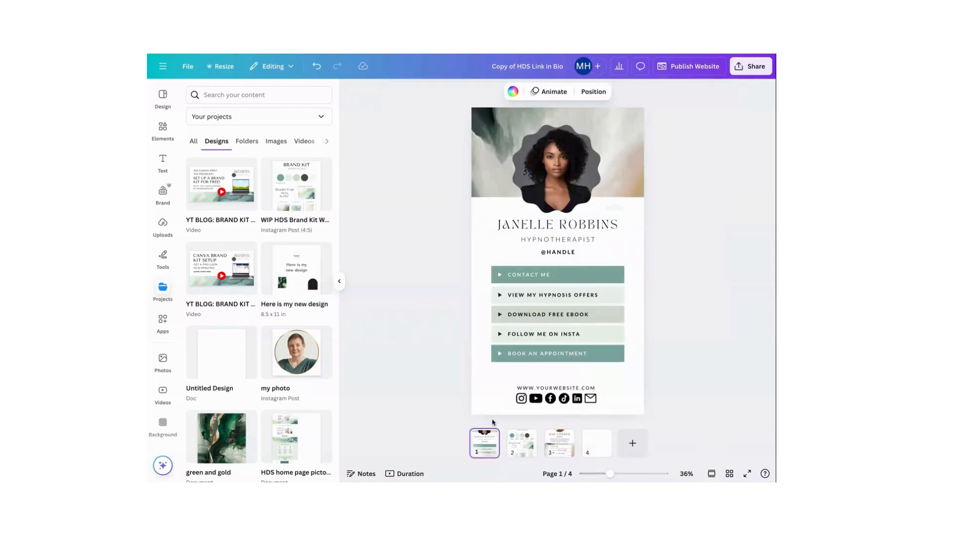
{"action": "right_click", "coordinate": [477, 262]}
{"action": "left_click", "coordinate": [511, 308]}
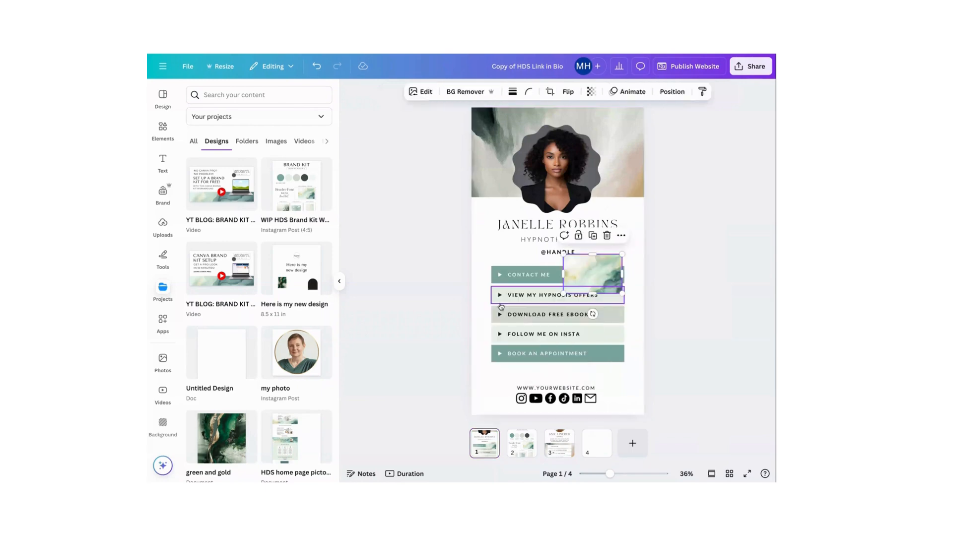
{"action": "left_click_drag", "start_coordinate": [564, 283], "coordinate": [590, 154]}
{"action": "left_click", "coordinate": [698, 228]}
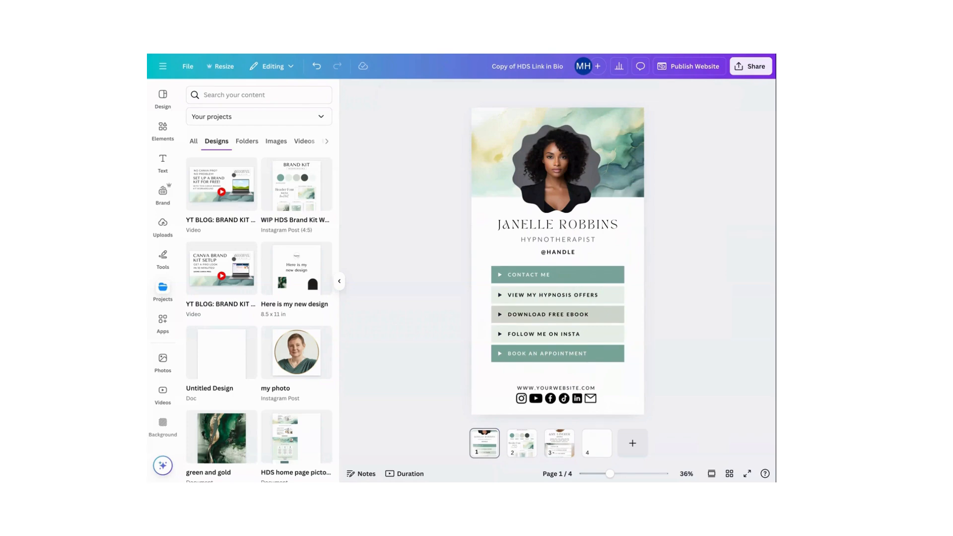
Copy Core Image 1 from the brand kit page and use it to replace the picture behind the link bars on page 3
{"action": "left_click", "coordinate": [556, 443]}
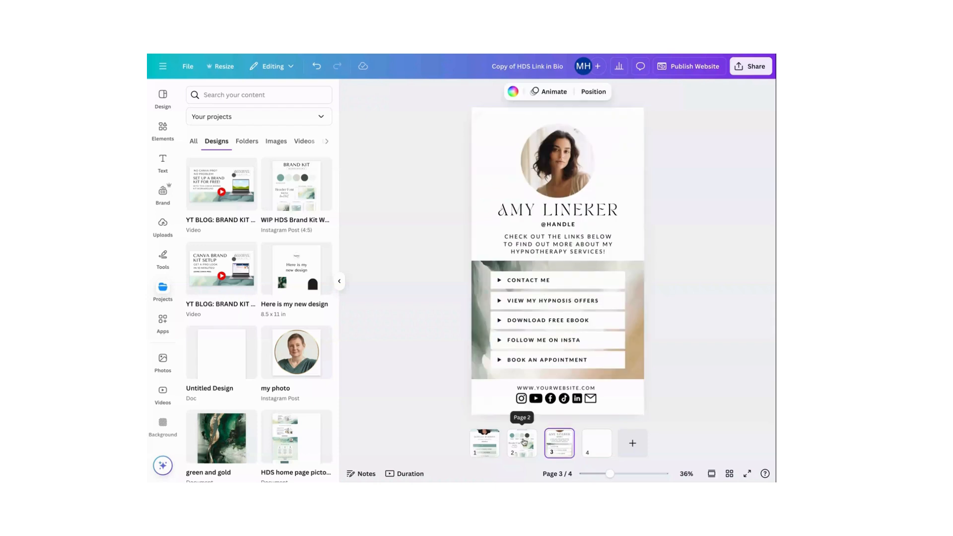
{"action": "left_click", "coordinate": [526, 444]}
{"action": "left_click", "coordinate": [512, 326]}
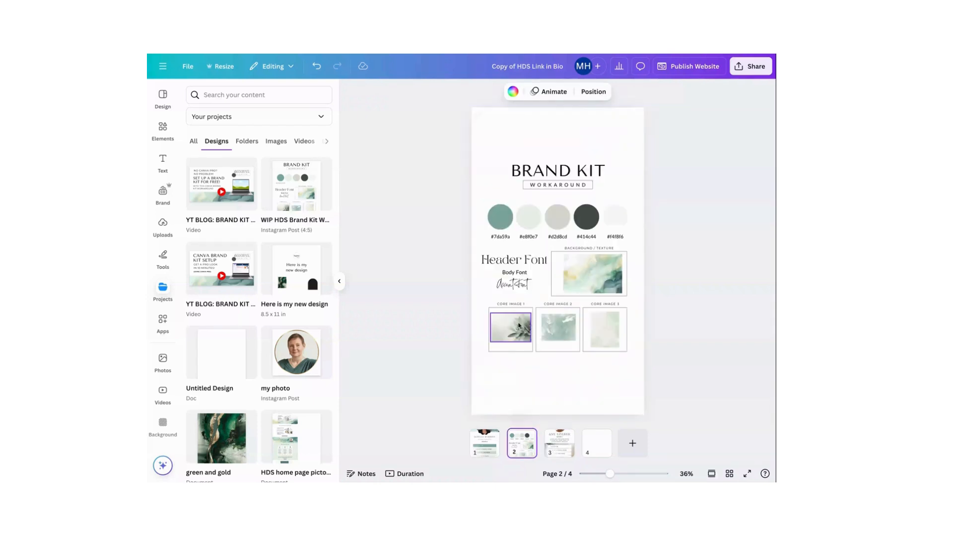
{"action": "right_click", "coordinate": [511, 326]}
{"action": "left_click", "coordinate": [556, 194]}
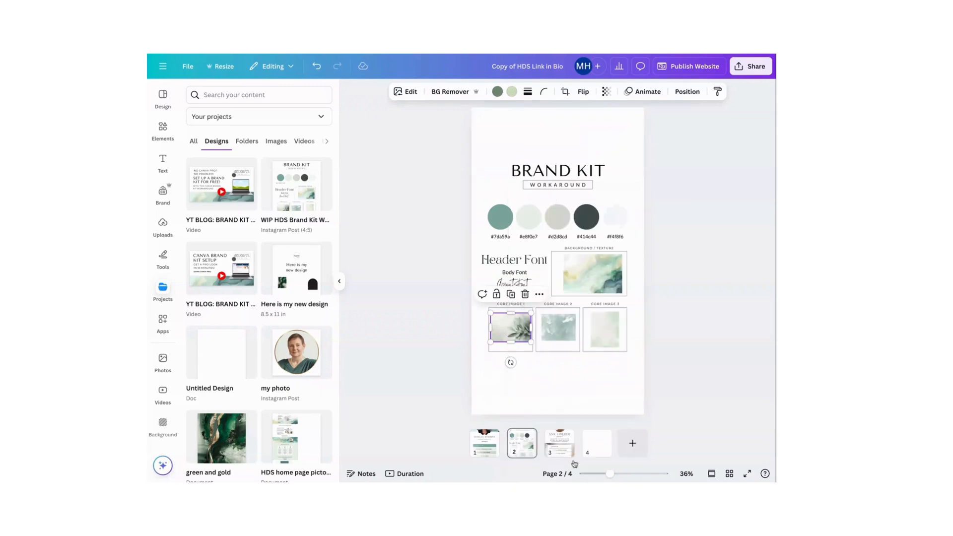
{"action": "left_click", "coordinate": [557, 453]}
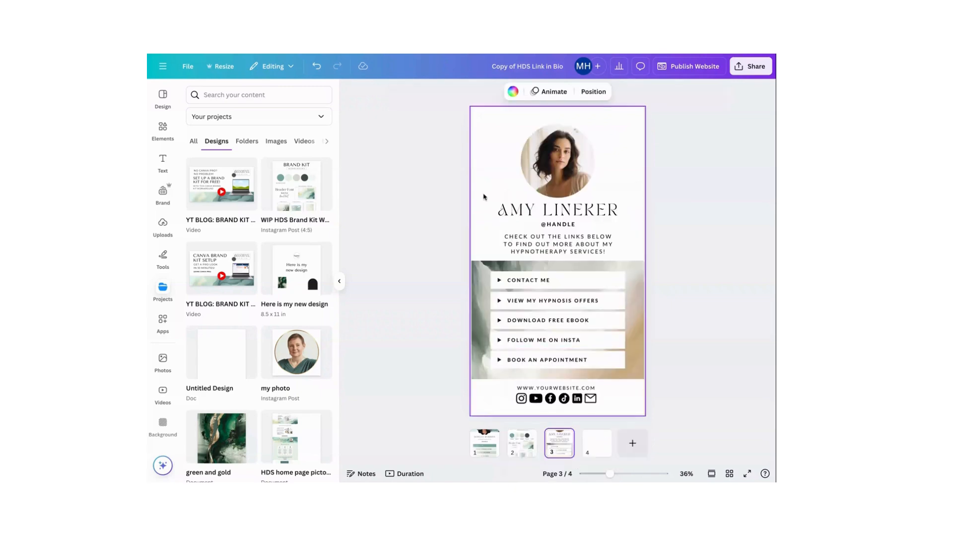
{"action": "right_click", "coordinate": [485, 198]}
{"action": "left_click", "coordinate": [512, 242]}
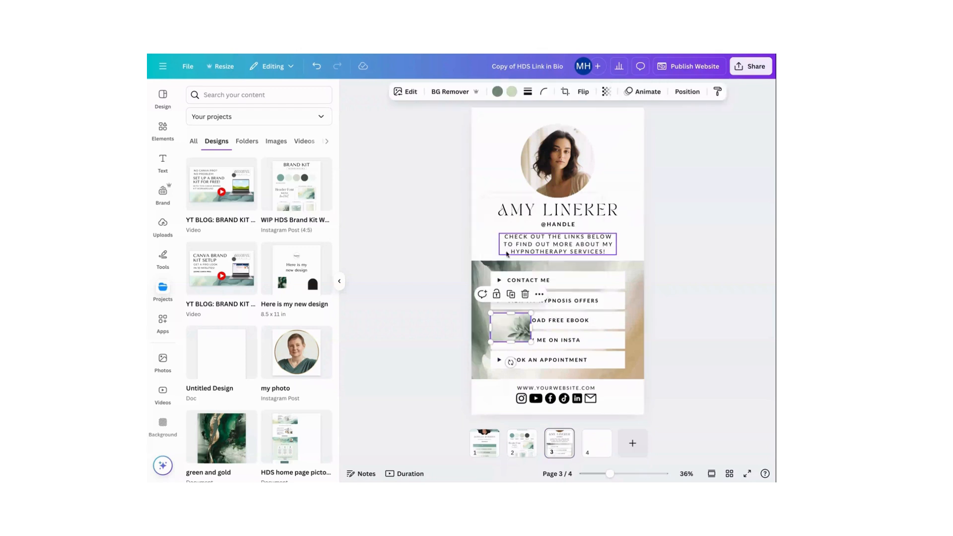
{"action": "left_click_drag", "start_coordinate": [500, 332], "coordinate": [478, 327]}
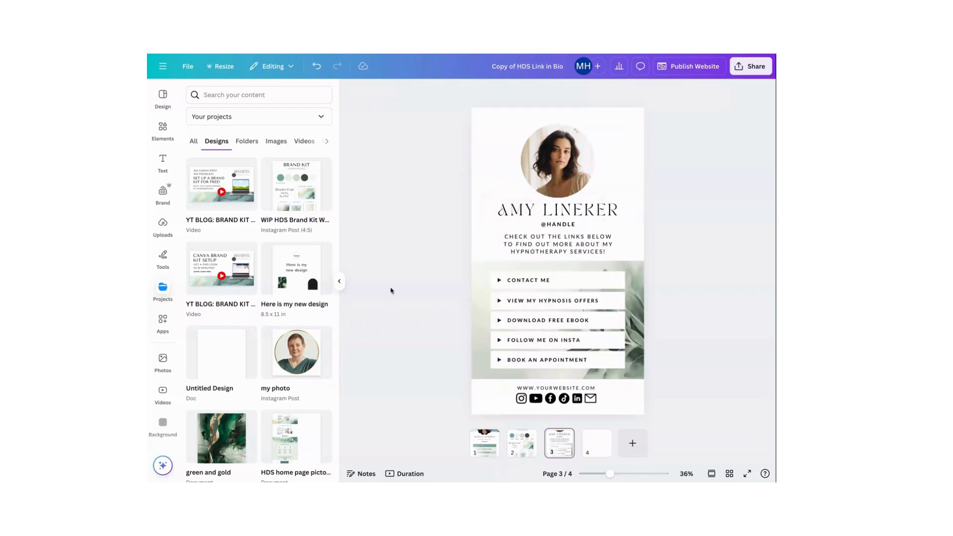